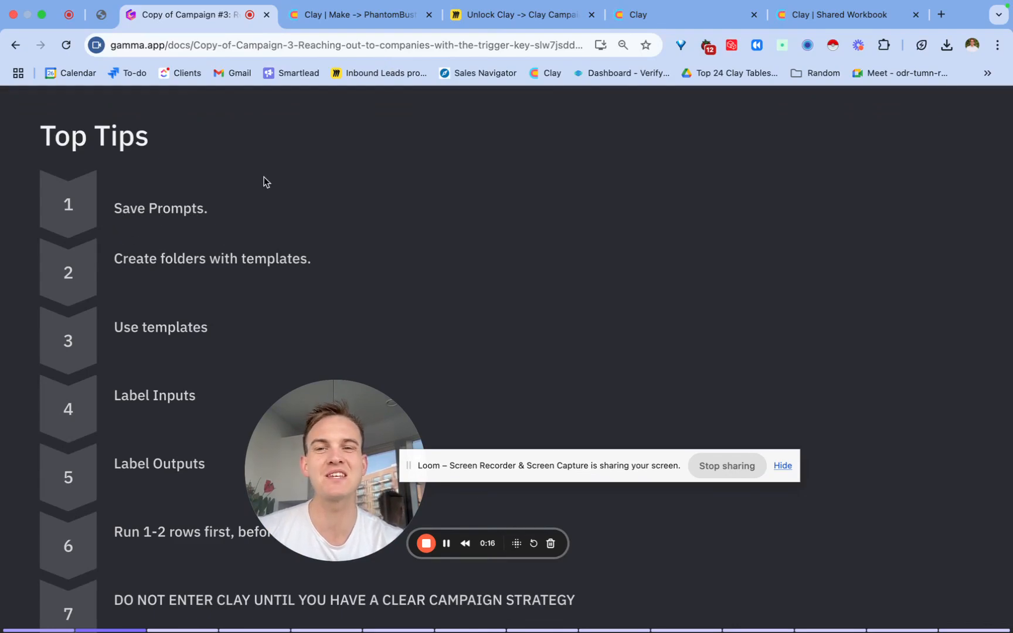
# Switch to the Lead Magnet Sharing table in Clay, search the enrichments for openai and open ChatGPT: Generate text.
pyautogui.click(332, 21)
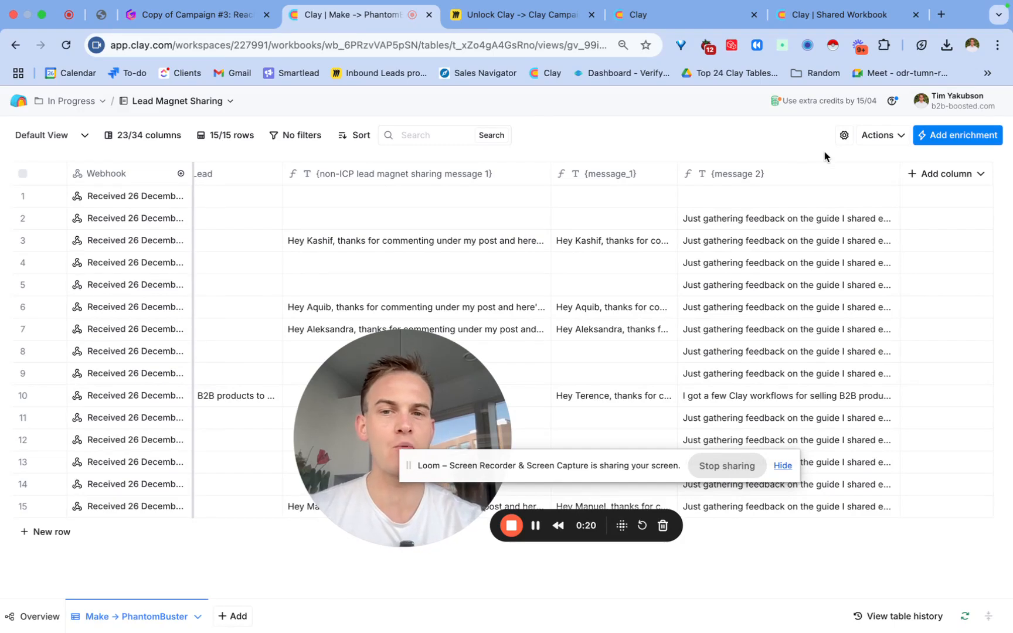
pyautogui.click(953, 135)
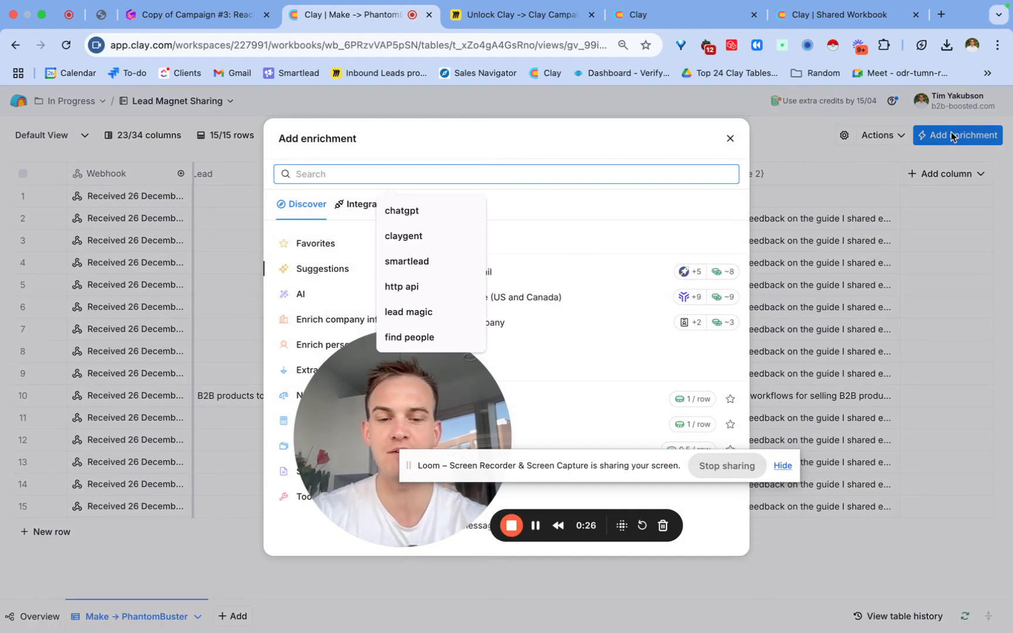
pyautogui.write('openai')
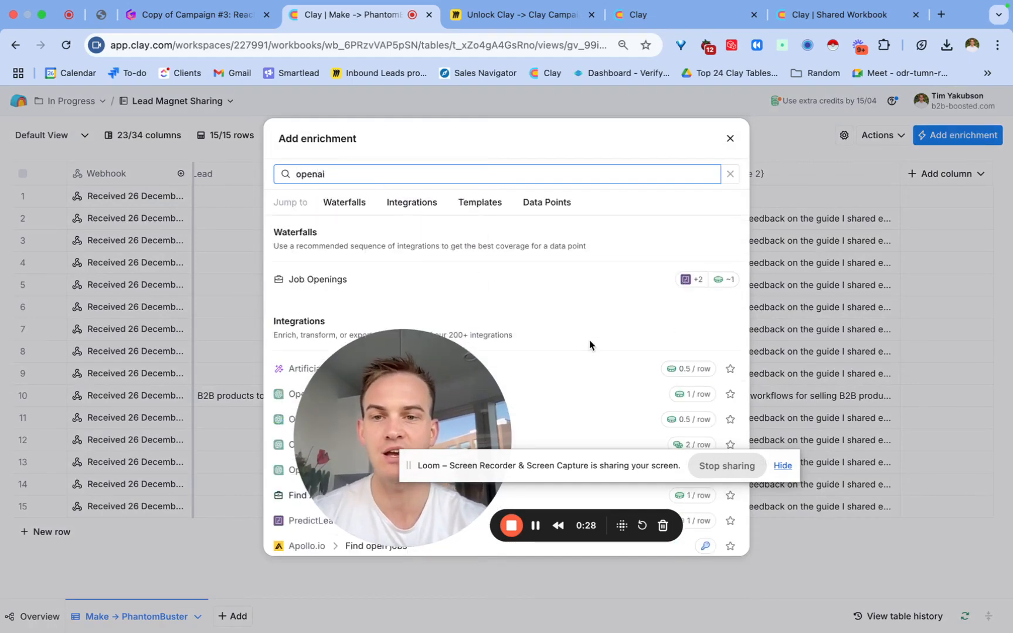
pyautogui.moveTo(421, 404); pyautogui.dragTo(936, 377)
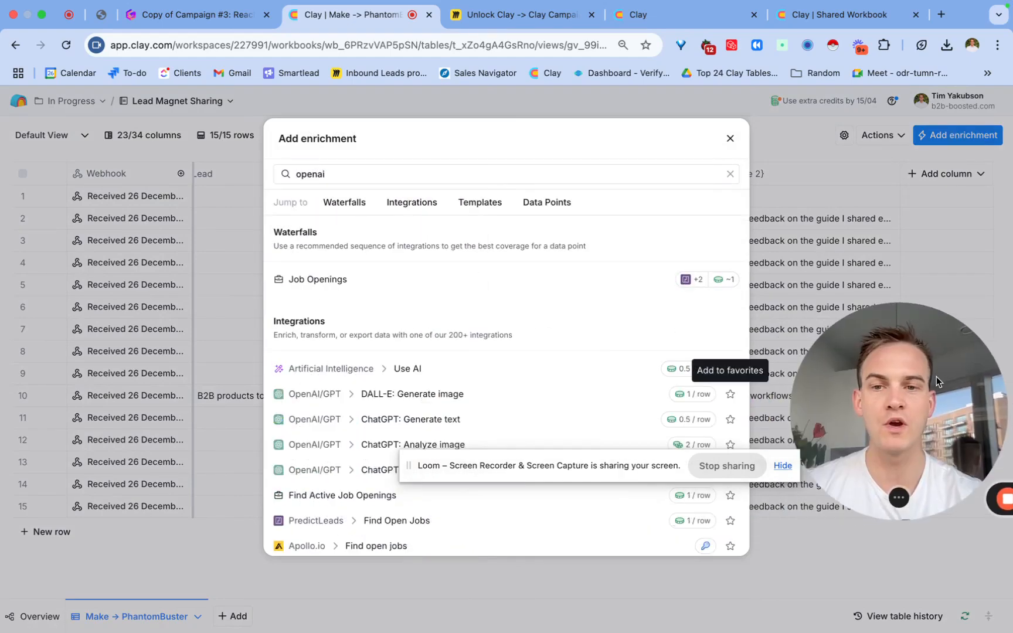
pyautogui.click(453, 419)
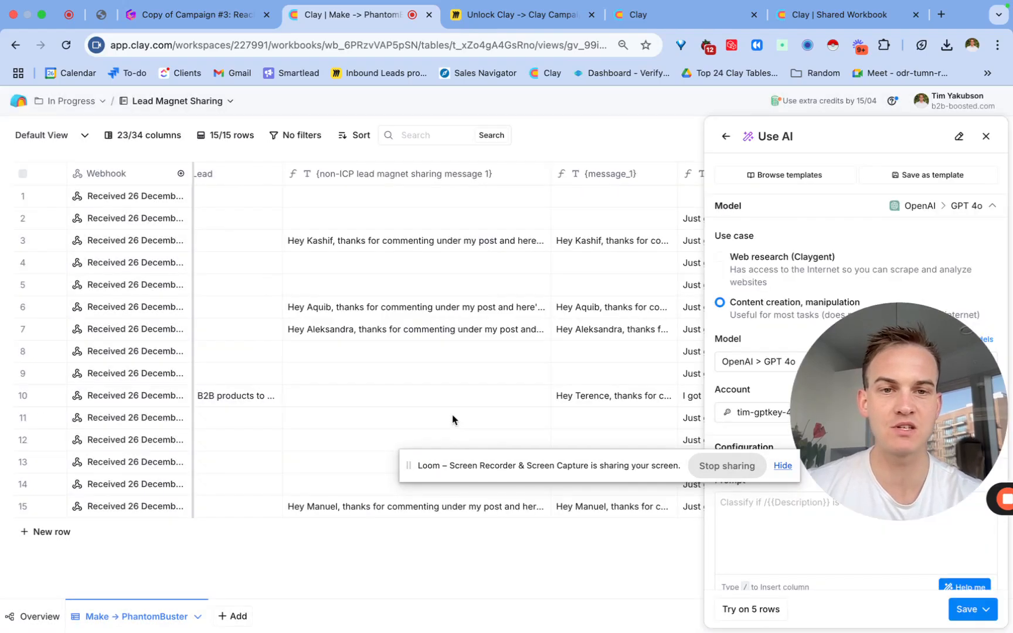
# Browse the Use AI templates, preview Summarize job opening, search for find contact templates, and close the enrichment setup.
pyautogui.click(921, 176)
pyautogui.click(648, 186)
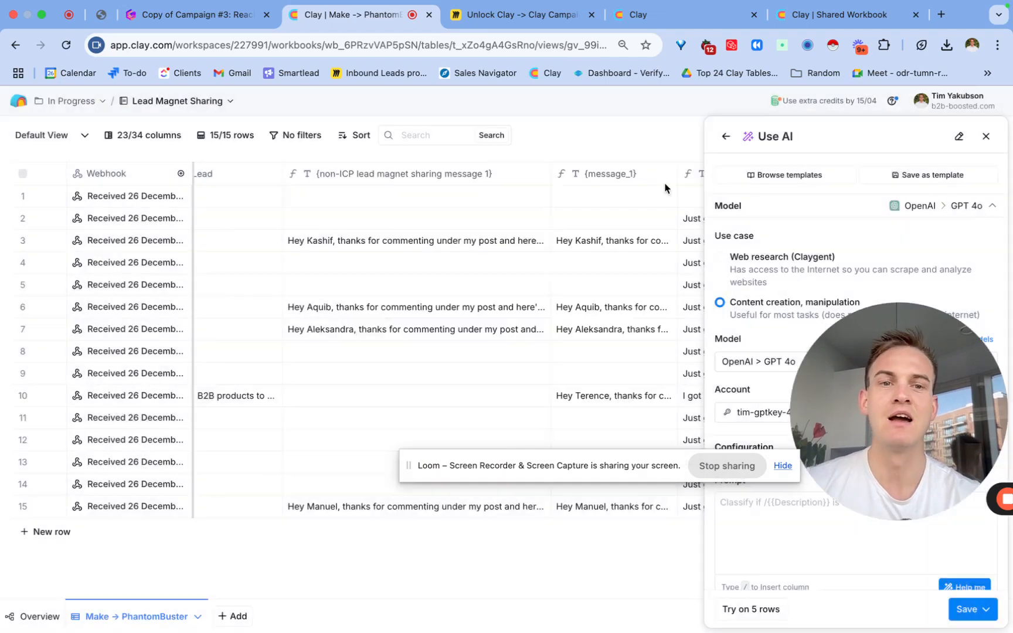
pyautogui.click(775, 177)
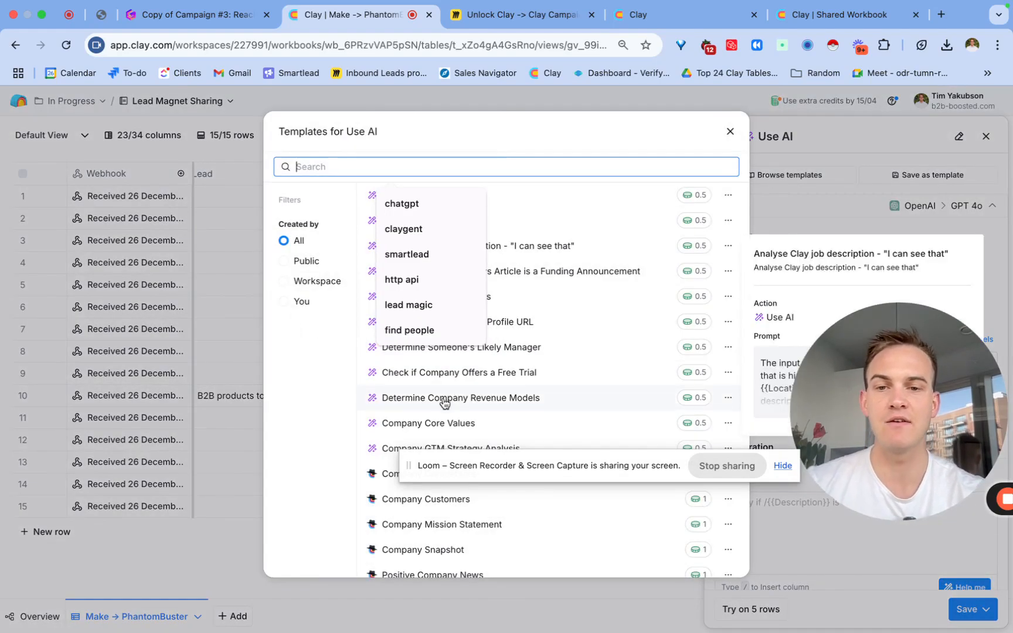
pyautogui.scroll(-15, 415, 423)
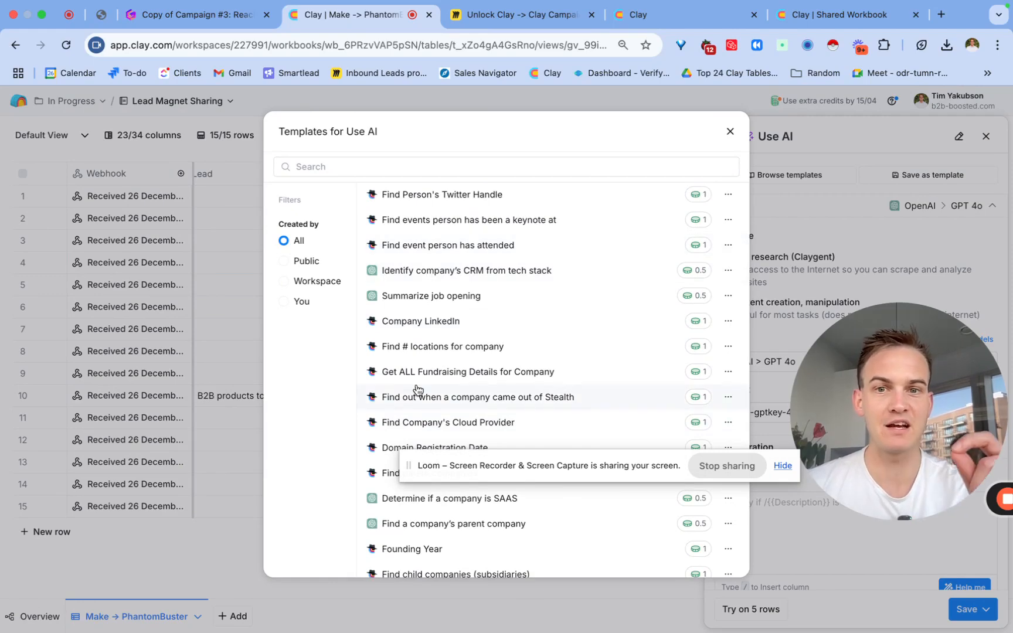
pyautogui.click(428, 299)
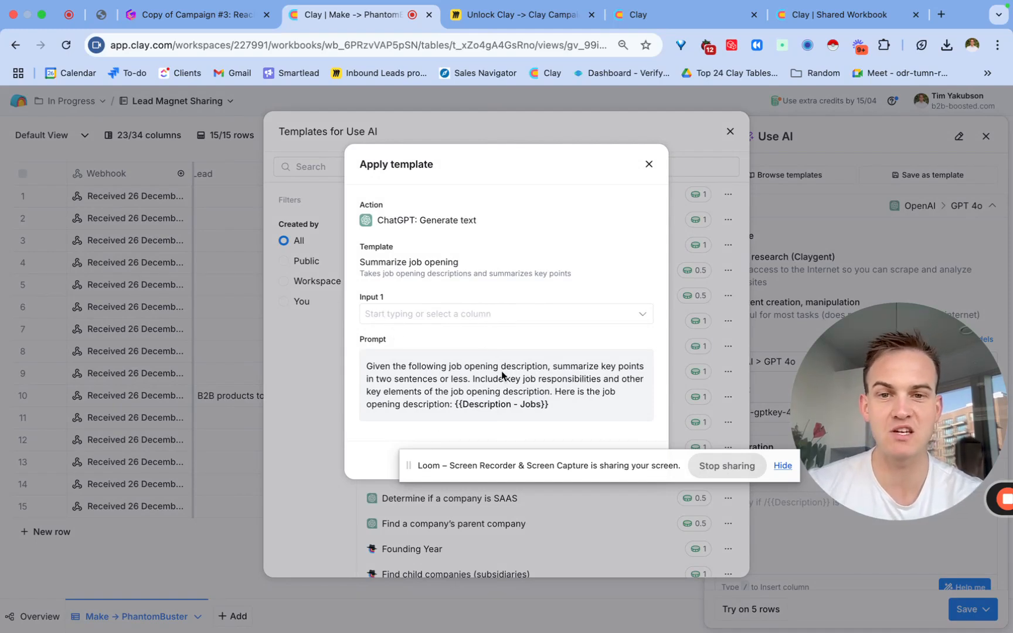
pyautogui.click(647, 165)
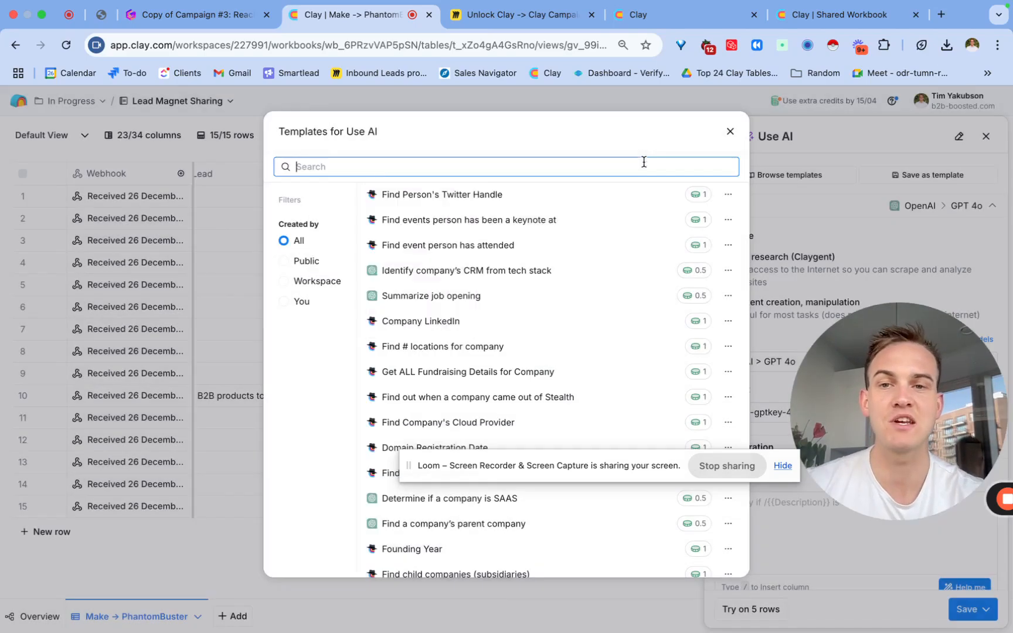
pyautogui.write('find contac')
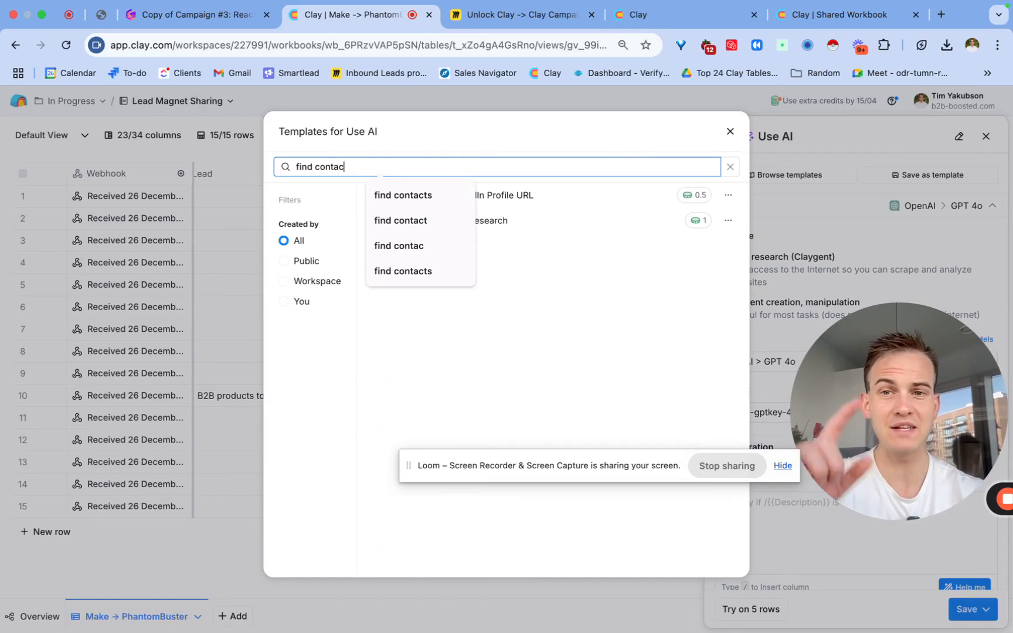
pyautogui.click(729, 132)
pyautogui.click(982, 138)
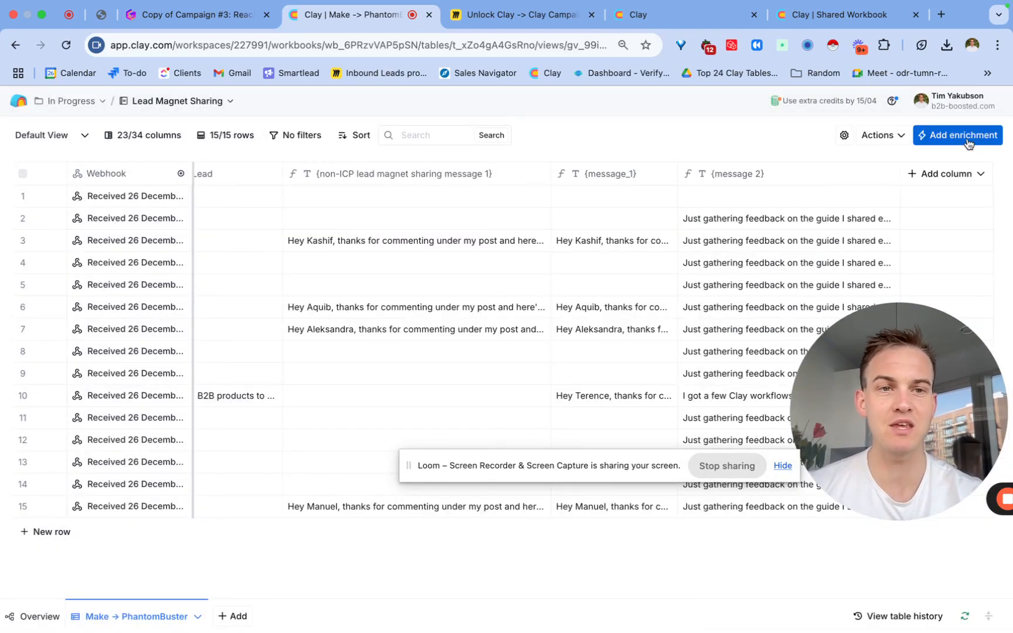
# Search the enrichments for find contact and open the Find Contacts at Company setup.
pyautogui.click(964, 135)
pyautogui.write('find contact')
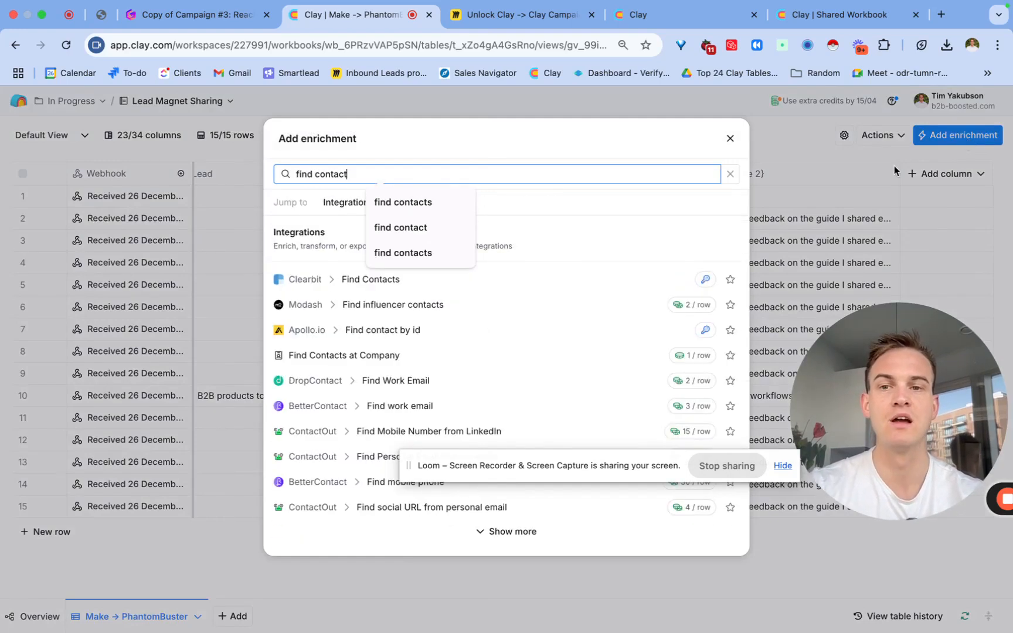
pyautogui.click(655, 235)
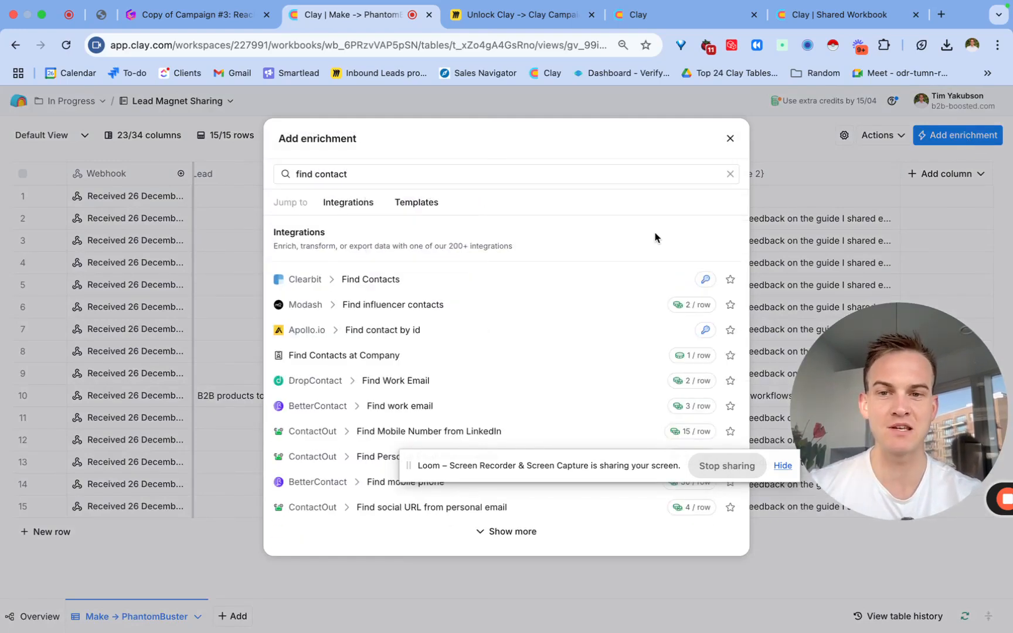
pyautogui.click(362, 355)
pyautogui.click(483, 328)
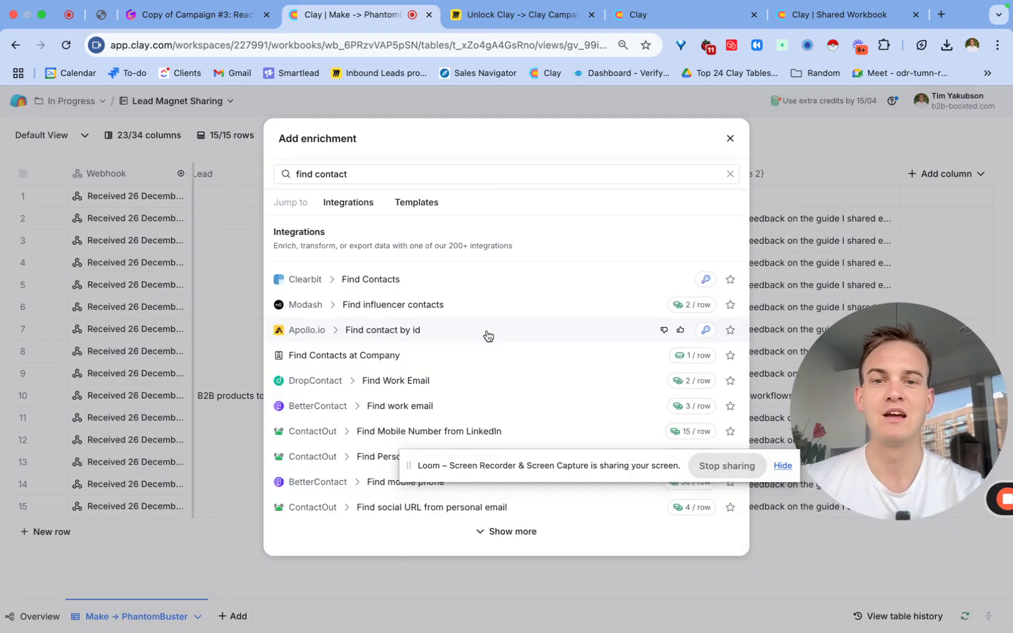
pyautogui.moveTo(870, 358); pyautogui.dragTo(302, 358)
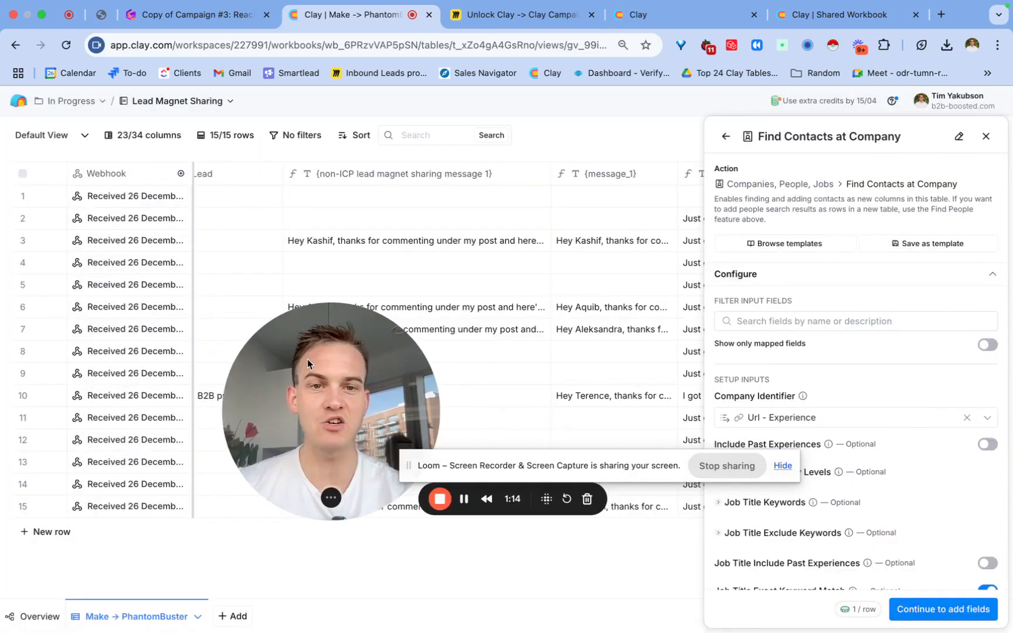
# Apply the Find Unlock Clay ICP template with Connection Degree as the Response column, and review its job title filters.
pyautogui.click(778, 245)
pyautogui.click(589, 264)
pyautogui.moveTo(441, 197)
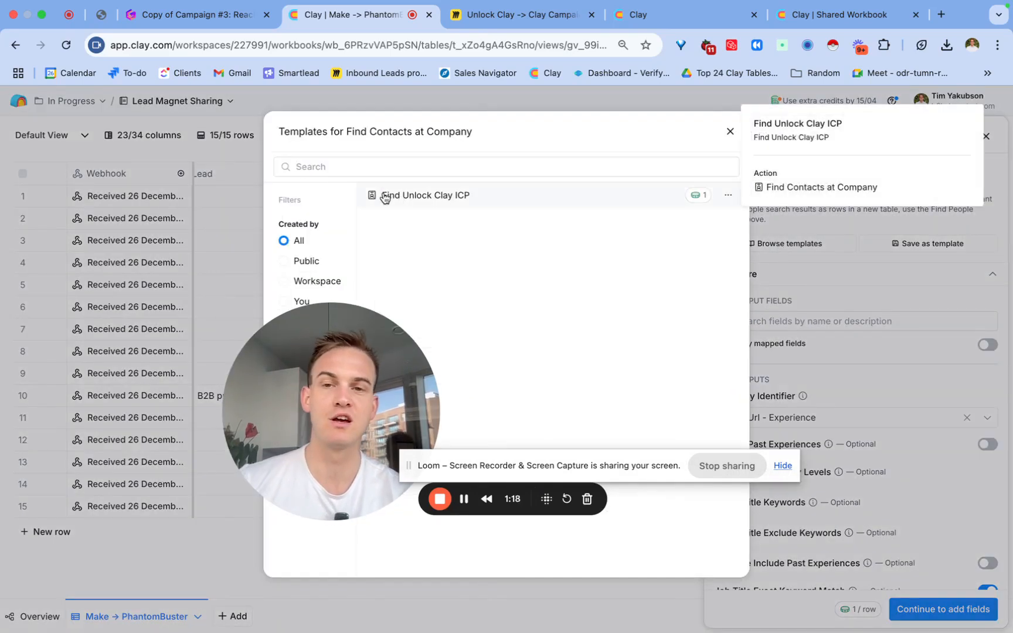
pyautogui.click(445, 200)
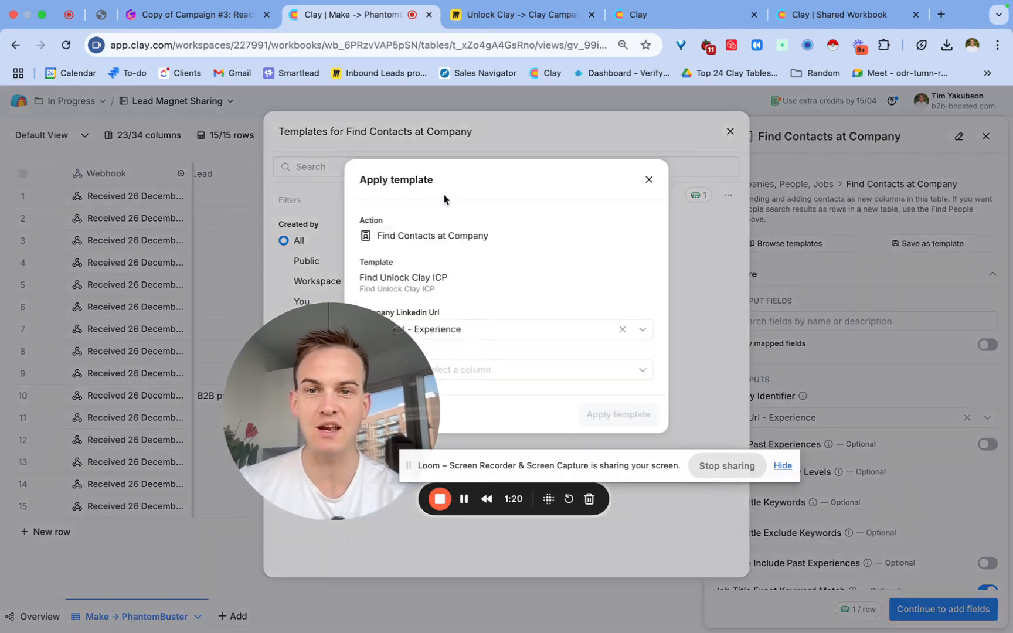
pyautogui.moveTo(352, 411); pyautogui.dragTo(194, 411)
pyautogui.click(399, 371)
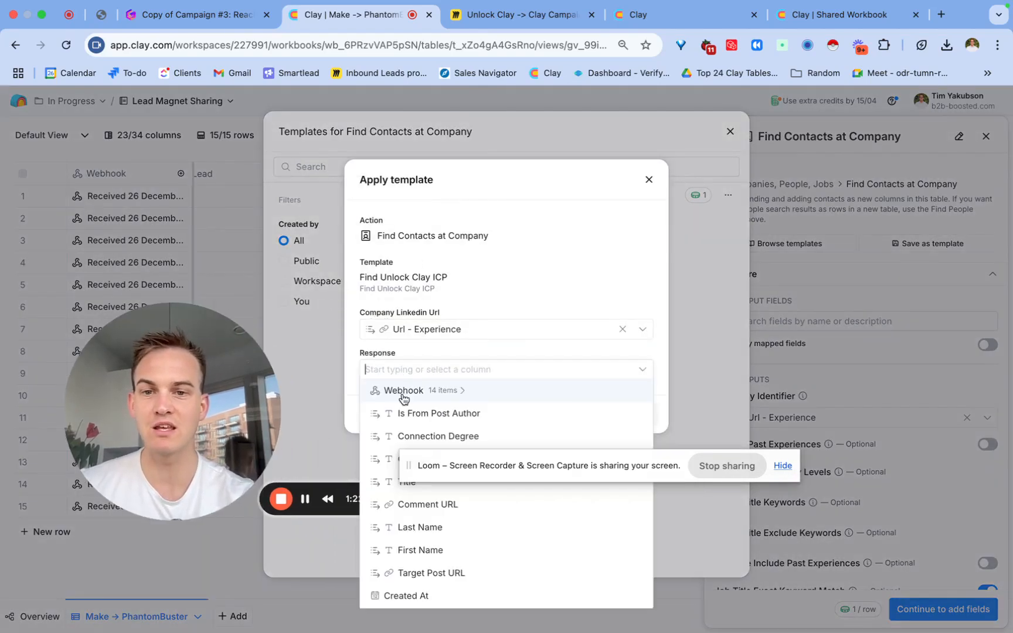
pyautogui.click(399, 432)
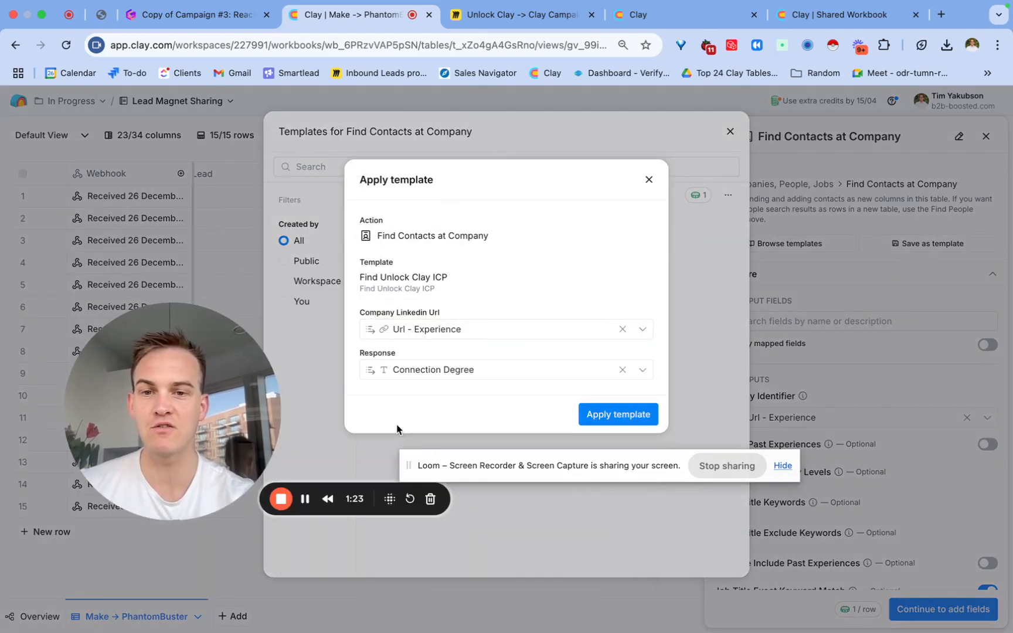
pyautogui.click(639, 415)
pyautogui.scroll(-5, 821, 399)
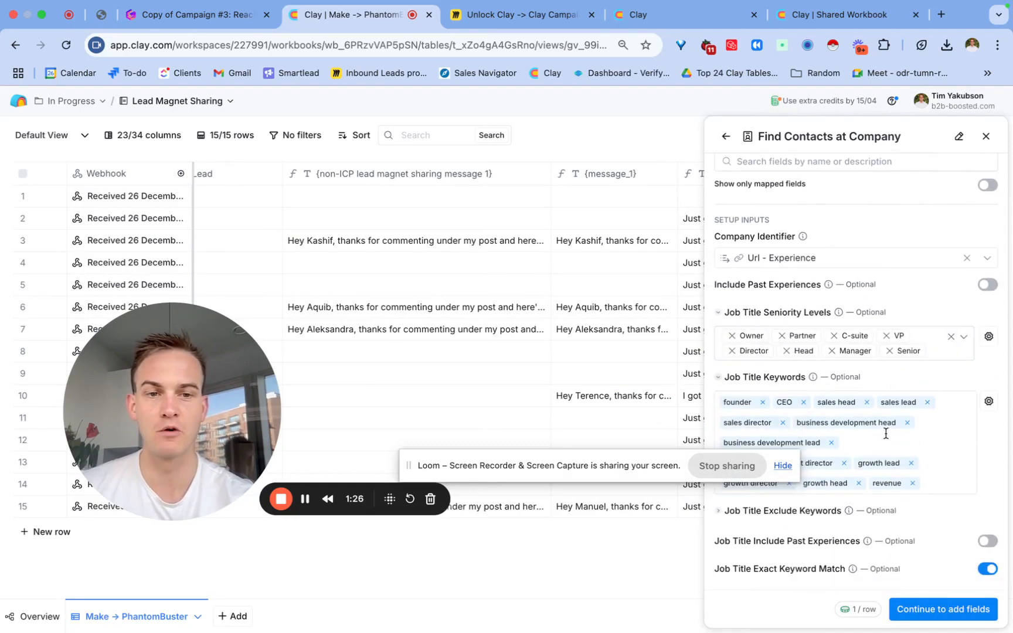
pyautogui.scroll(-2, 873, 428)
pyautogui.scroll(5, 892, 327)
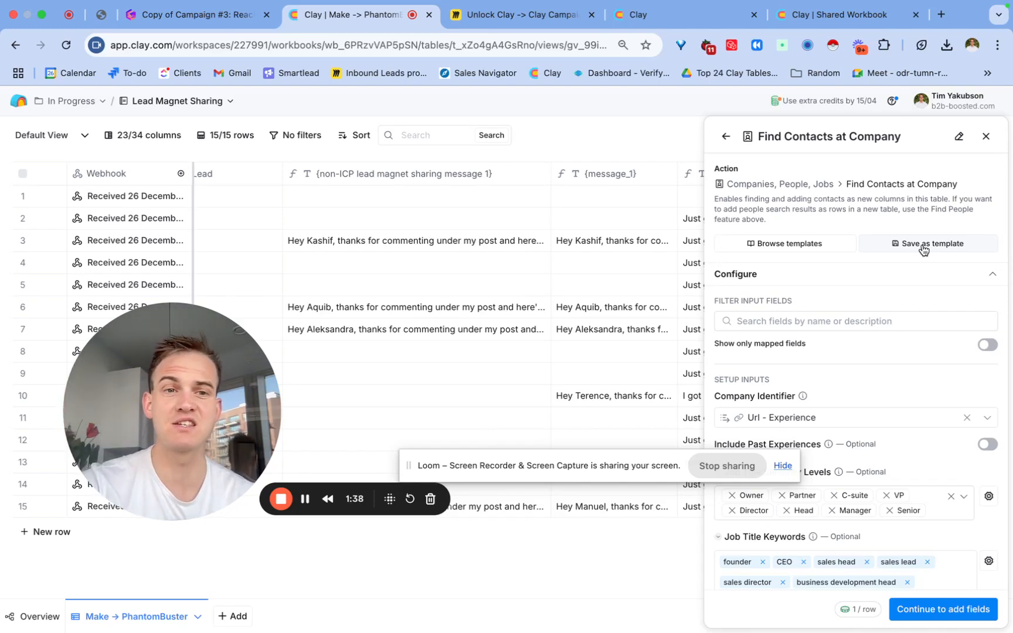
# Go to the Clay home page, look through the In Progress folder and collapse it to show only the folder list.
pyautogui.click(218, 25)
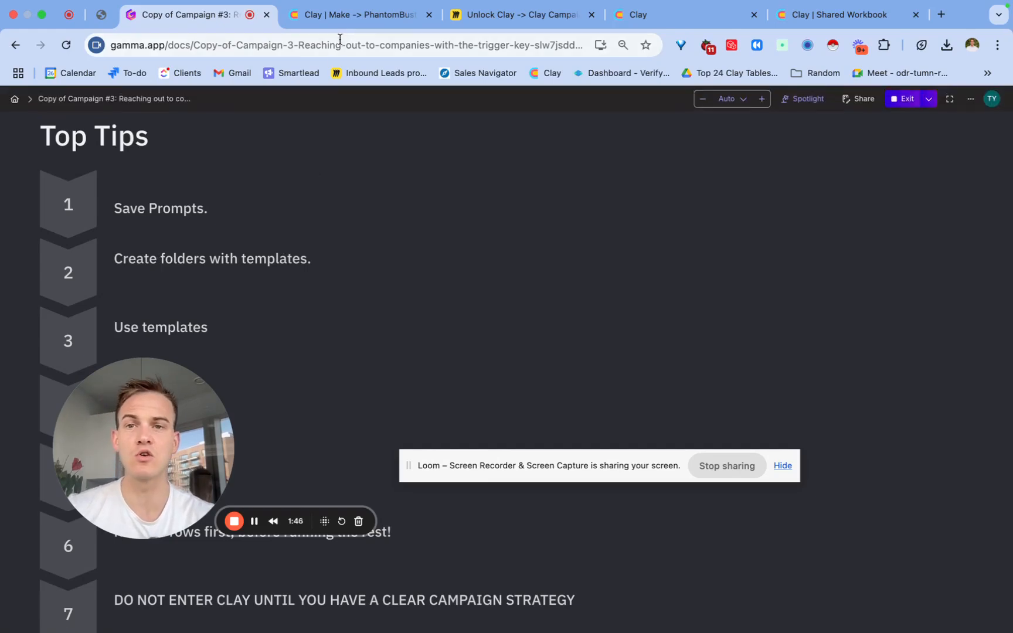
pyautogui.click(342, 17)
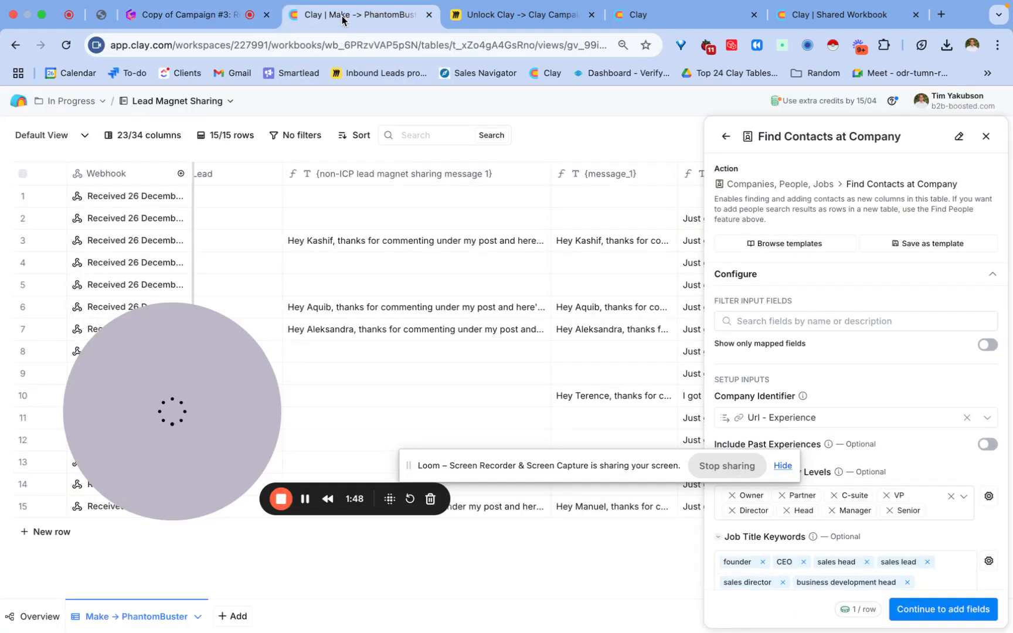
pyautogui.click(20, 104)
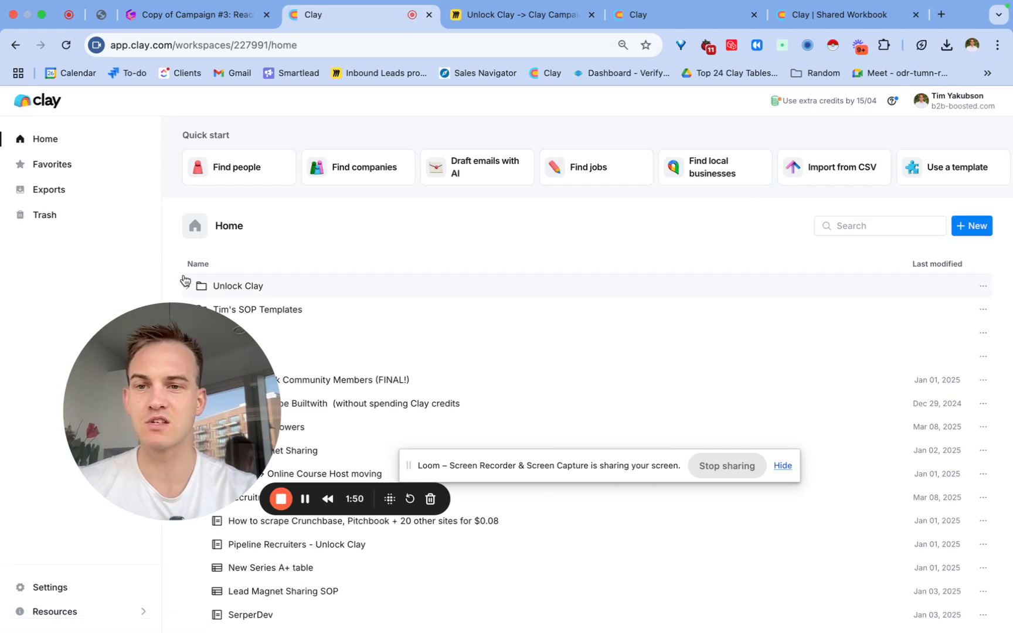
pyautogui.moveTo(316, 491); pyautogui.dragTo(250, 610)
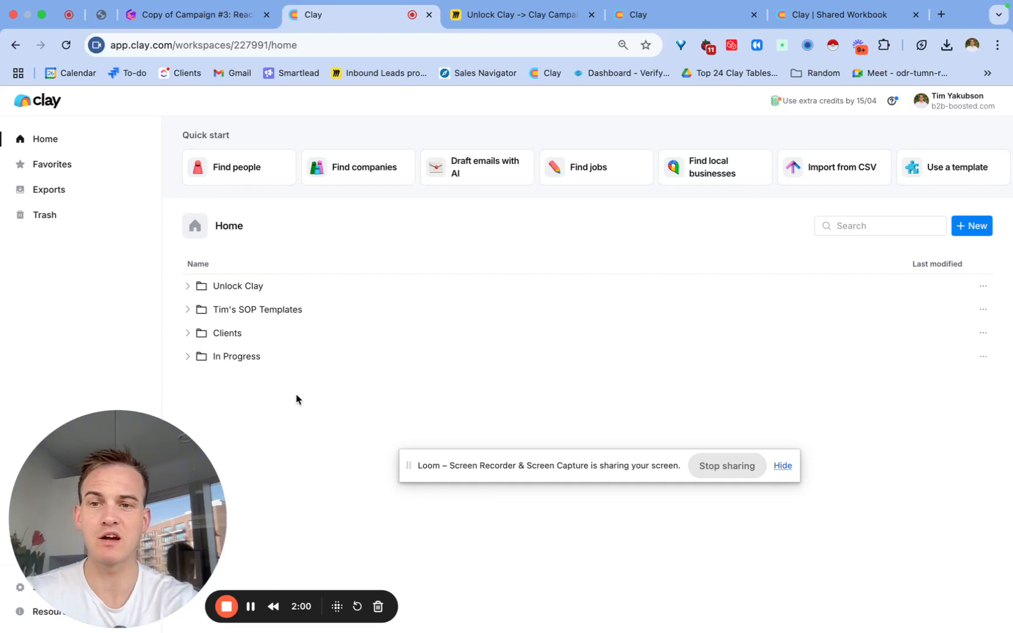
pyautogui.click(273, 367)
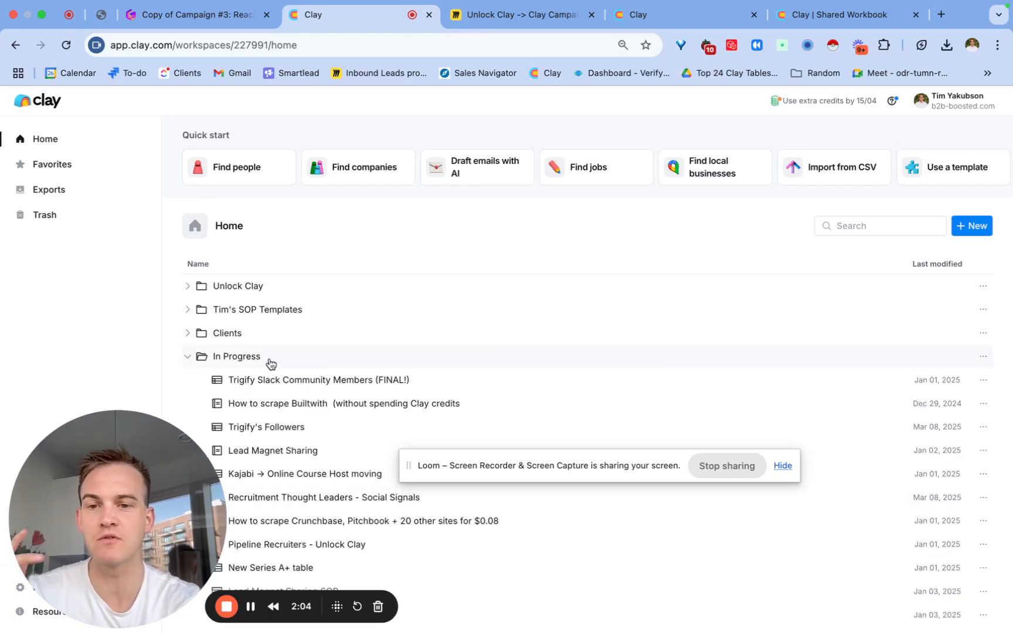
pyautogui.click(270, 363)
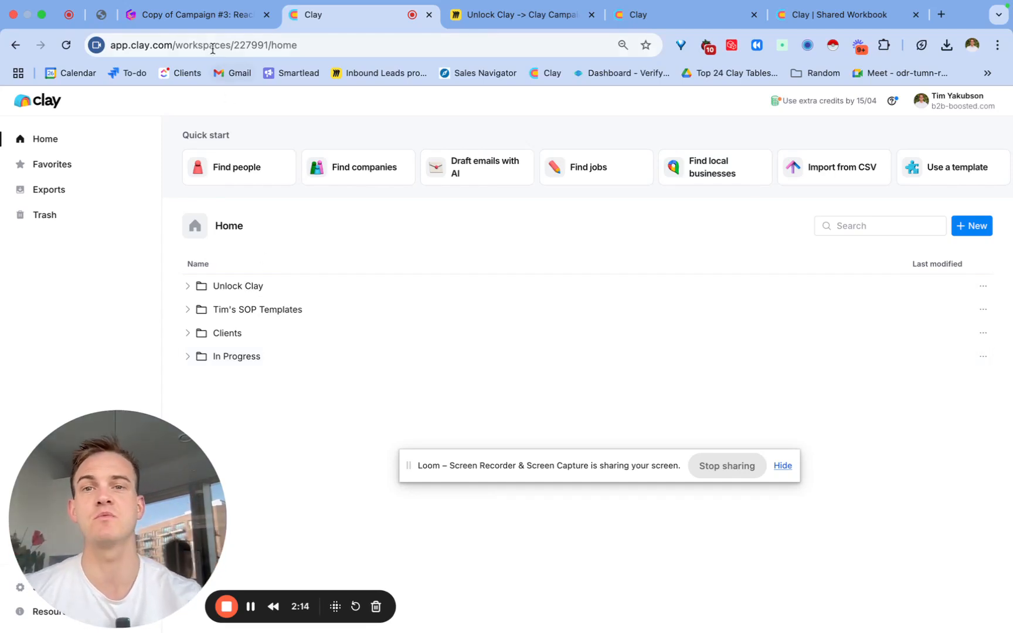
# Revisit the Top Tips slide, switch to the shared Scraping & Outreach template workbook and select its share link.
pyautogui.click(203, 16)
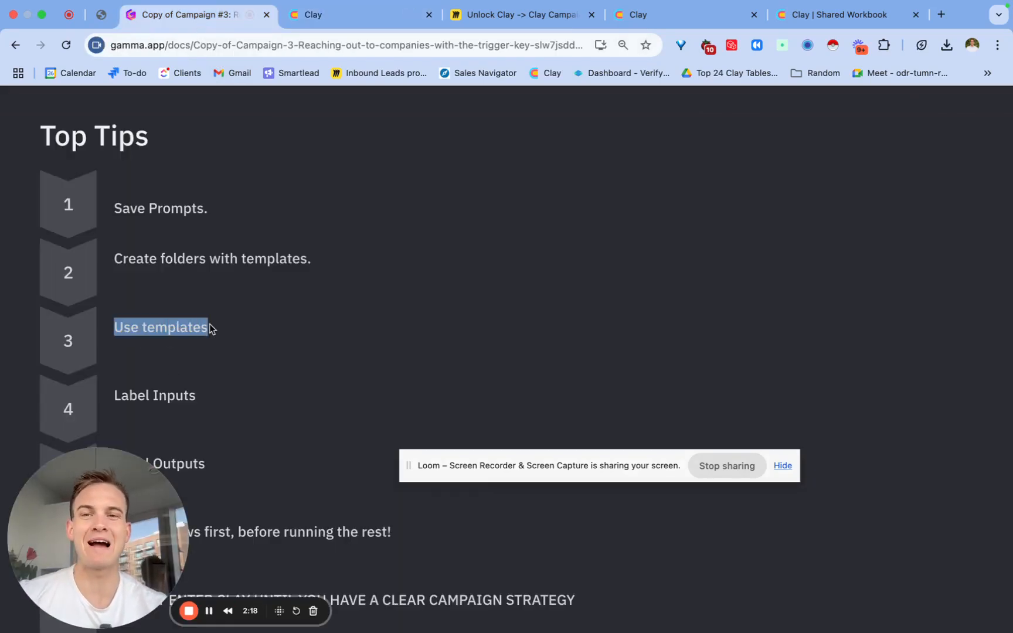
pyautogui.click(694, 18)
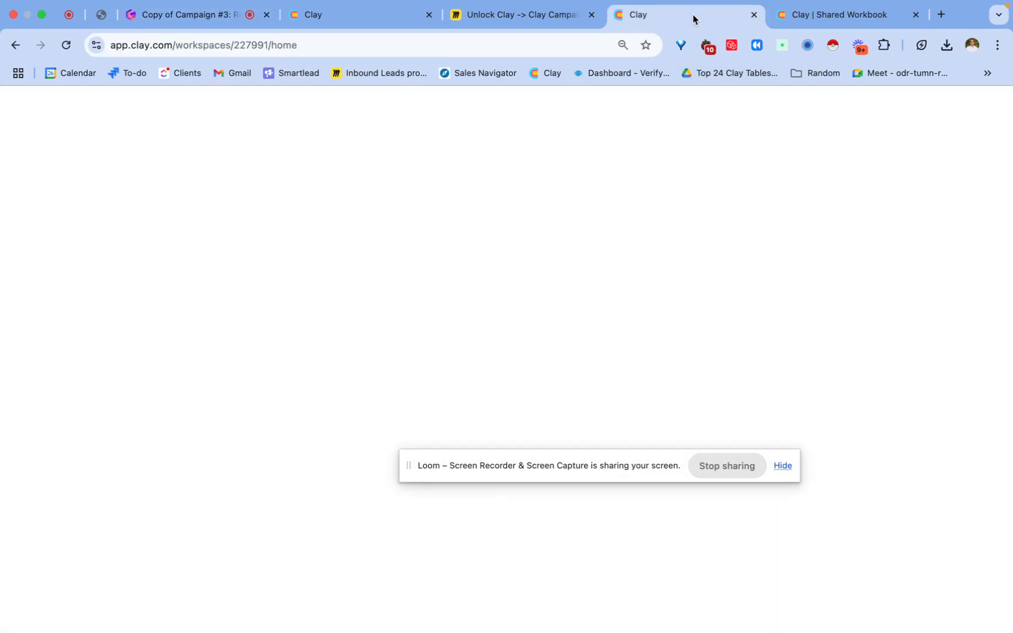
pyautogui.click(855, 16)
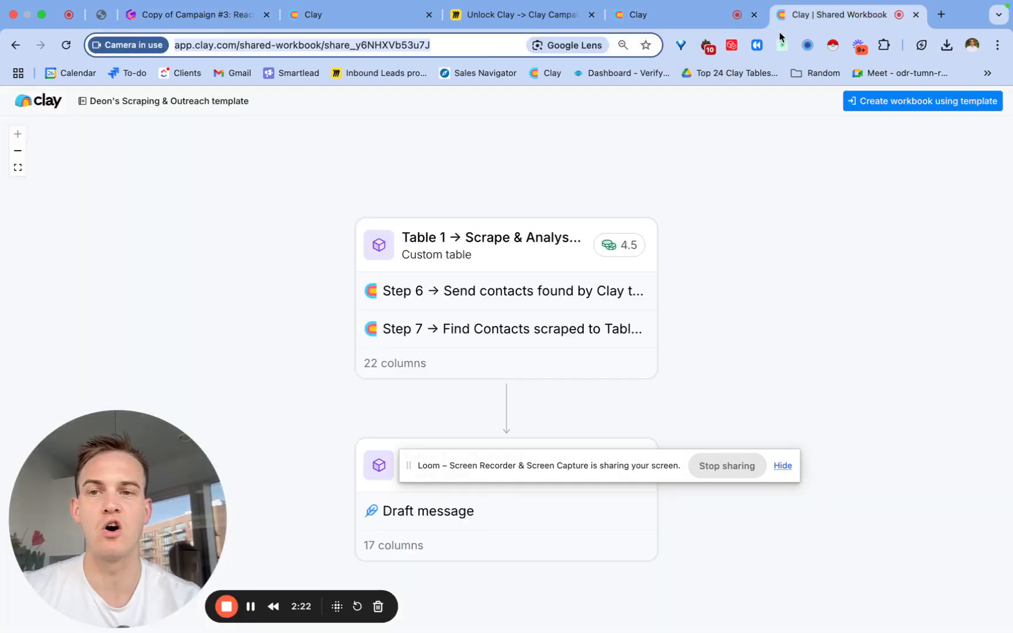
pyautogui.click(321, 47)
pyautogui.tripleClick(324, 47)
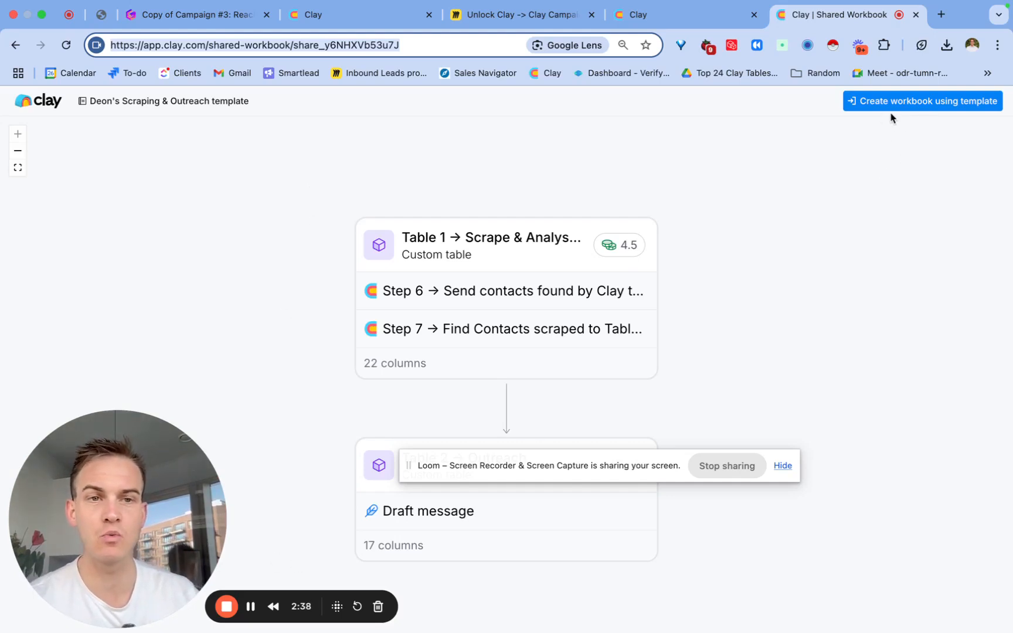
# Create a workbook from the shared Scraping & Outreach template in the b2b-boosted.com workspace.
pyautogui.click(253, 615)
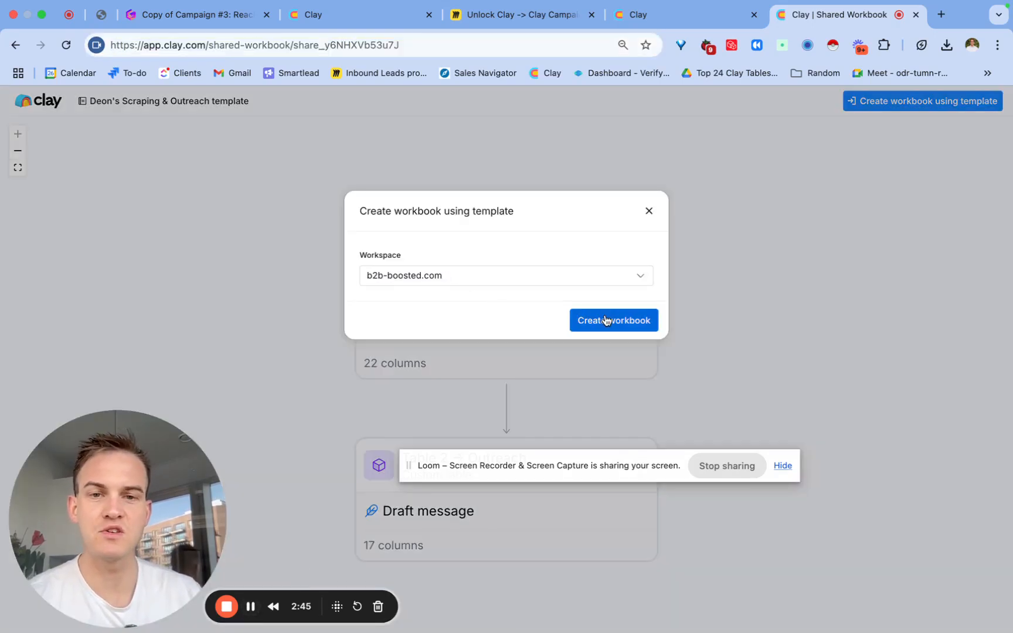
pyautogui.click(606, 320)
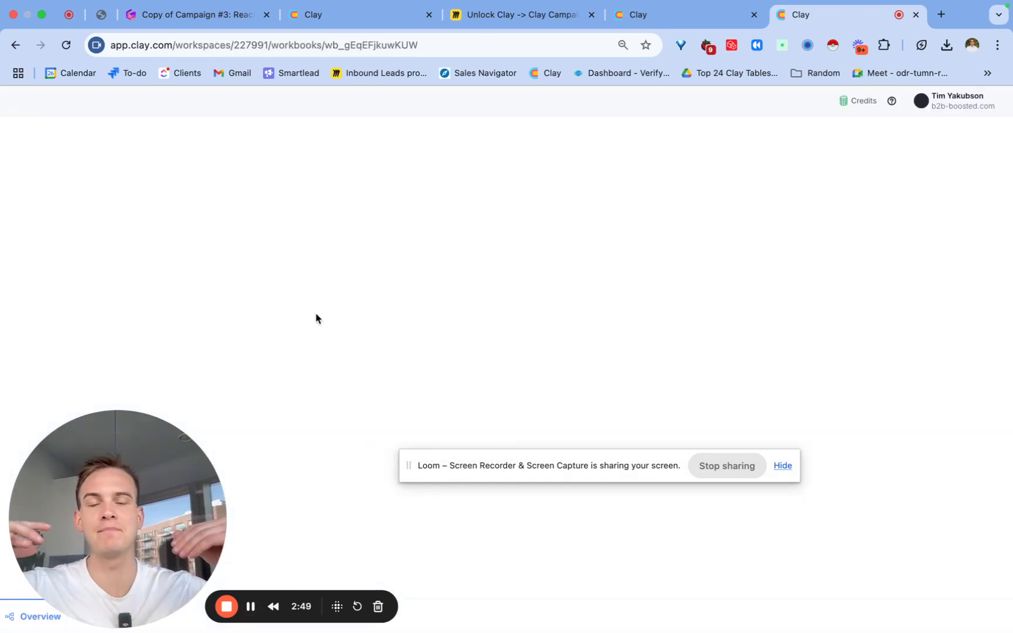
pyautogui.moveTo(182, 461); pyautogui.dragTo(160, 368)
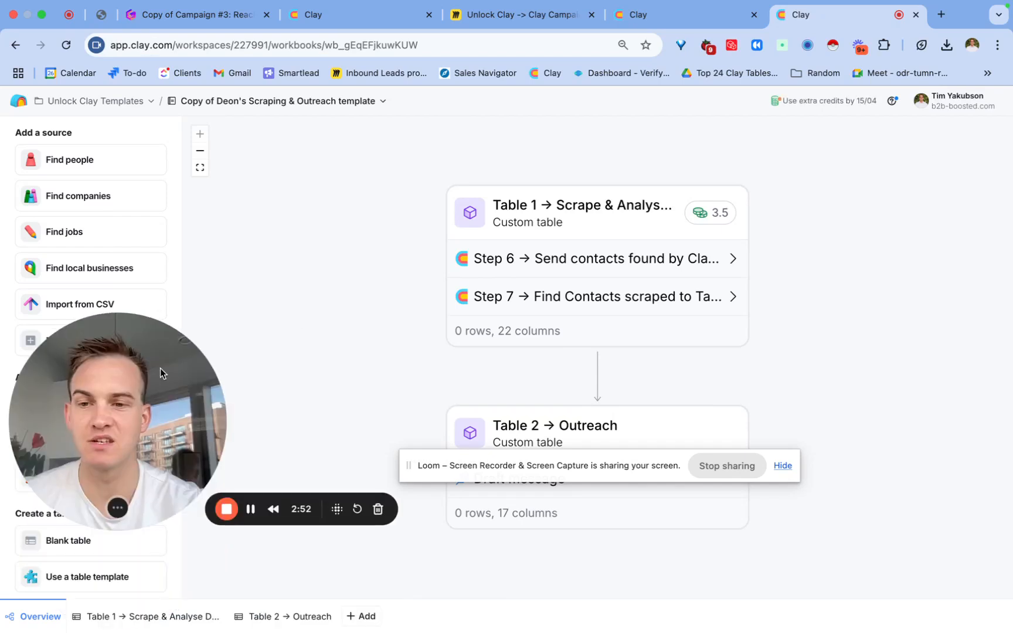
# Open Table 1 of the copied Scraping & Outreach workbook and look through its columns.
pyautogui.click(128, 612)
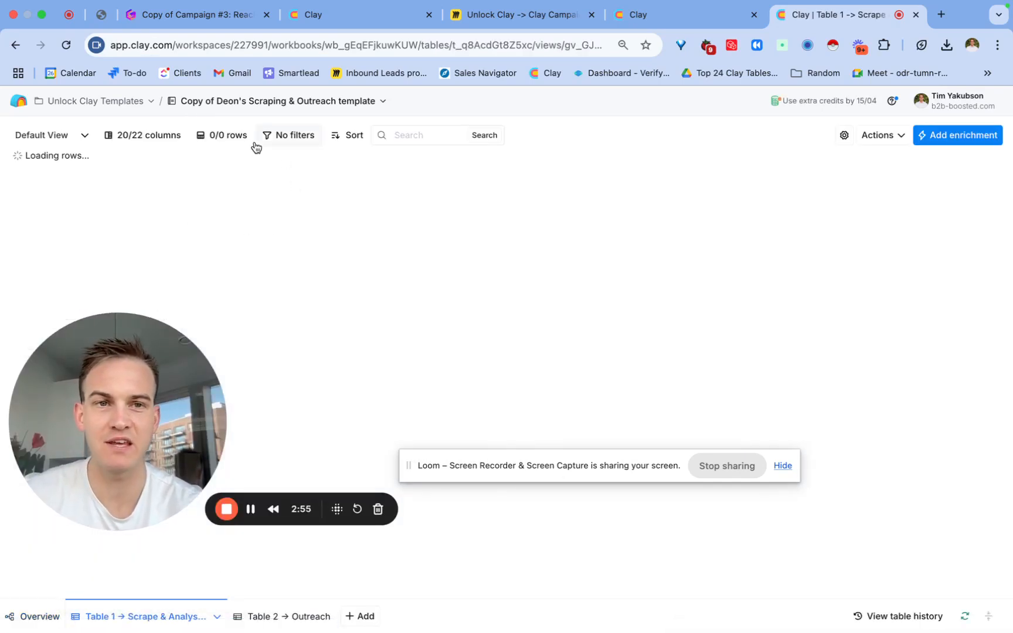
pyautogui.hscroll(15, 509, 185)
pyautogui.hscroll(-9, 508, 185)
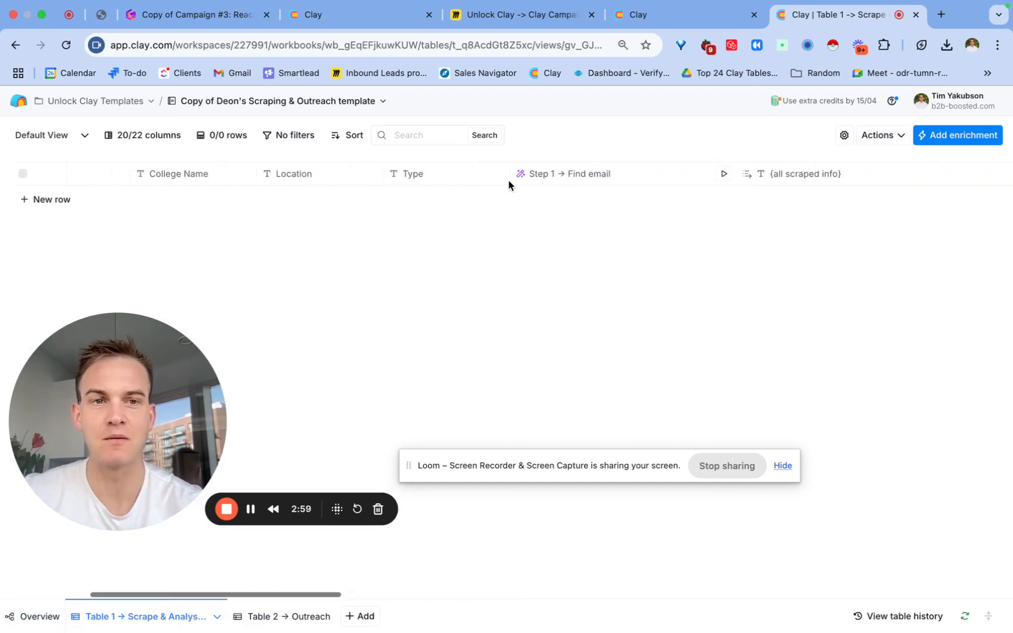
pyautogui.hscroll(-8, 509, 179)
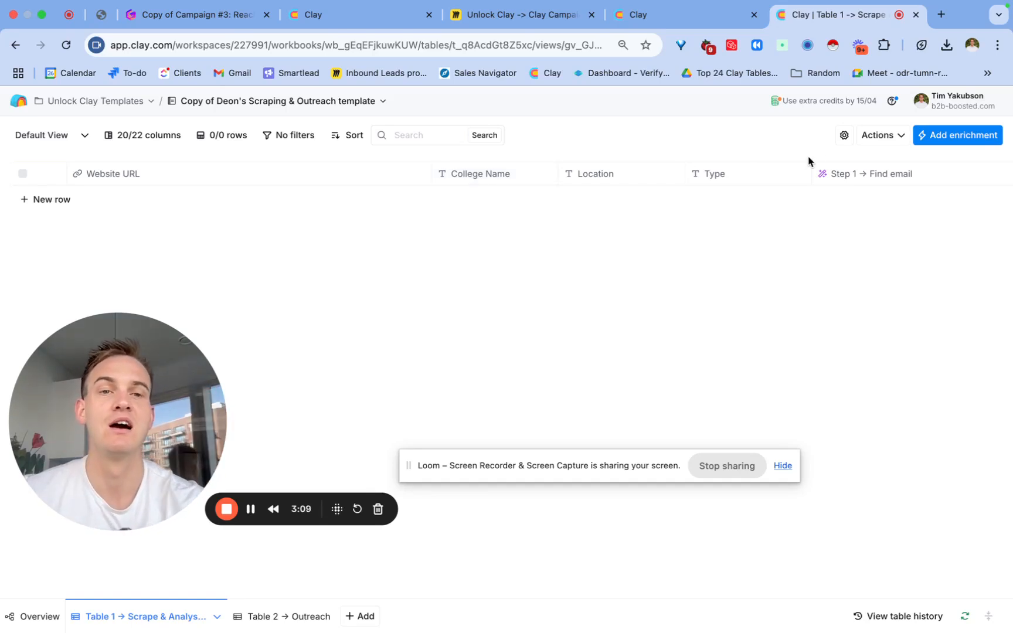
# Start a CSV import of the downloaded acenursing.csv file, with the current table as destination.
pyautogui.click(884, 136)
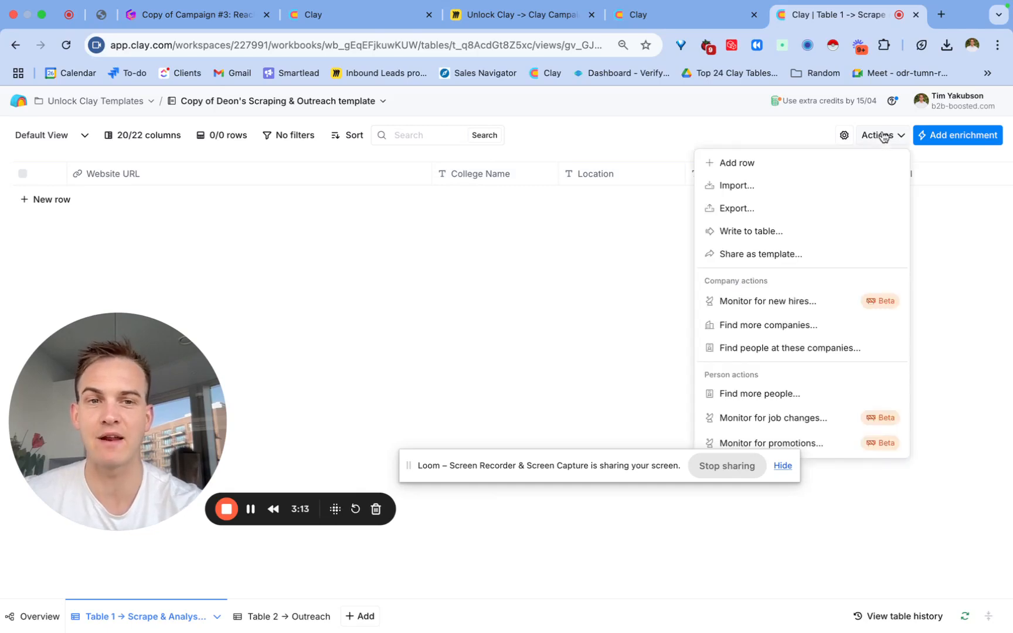
pyautogui.click(791, 195)
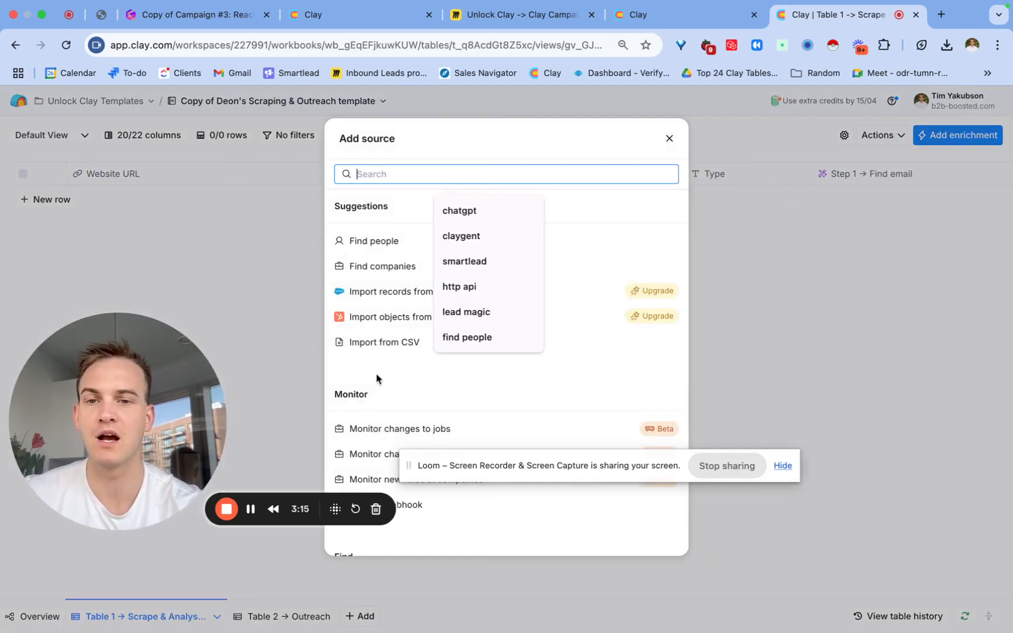
pyautogui.click(386, 349)
pyautogui.click(947, 46)
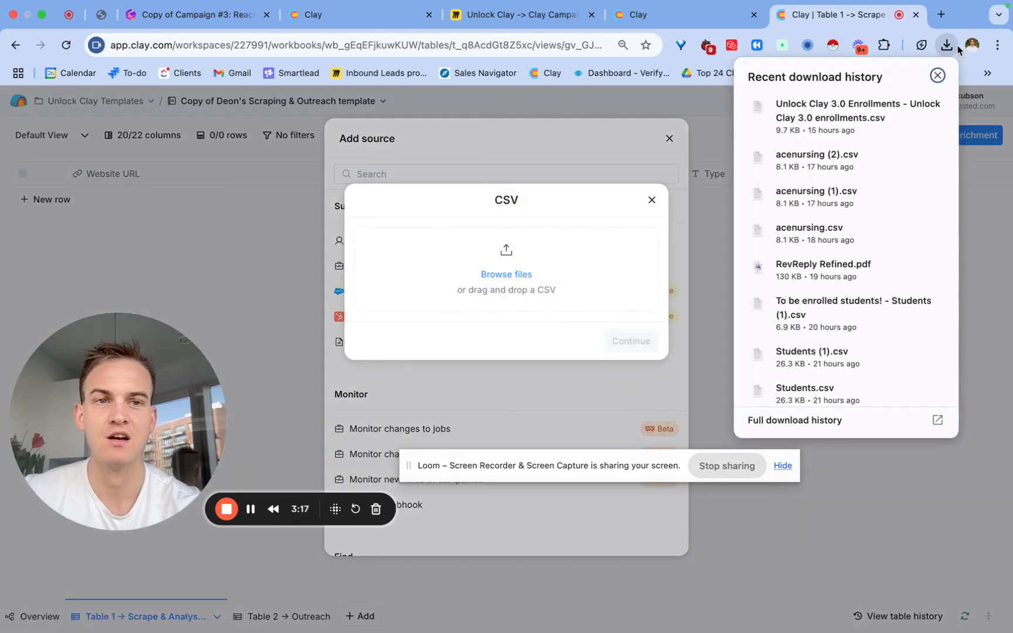
pyautogui.moveTo(809, 228); pyautogui.dragTo(502, 278)
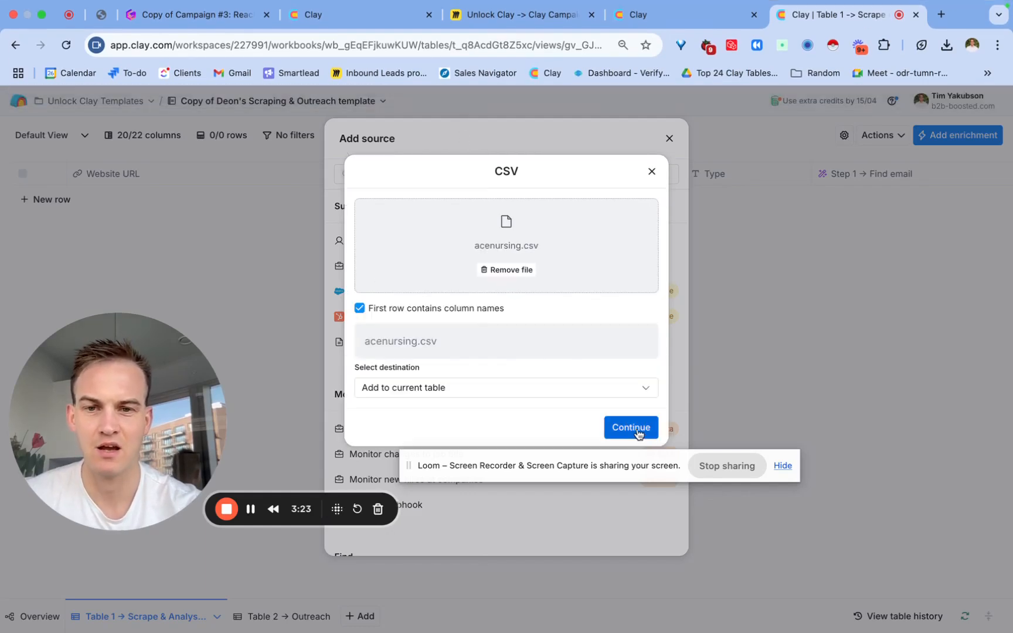
pyautogui.click(630, 427)
# Include the gv-org-link href, cmn-td-ln, program-state-country and pd-status columns in the CSV import.
pyautogui.click(361, 299)
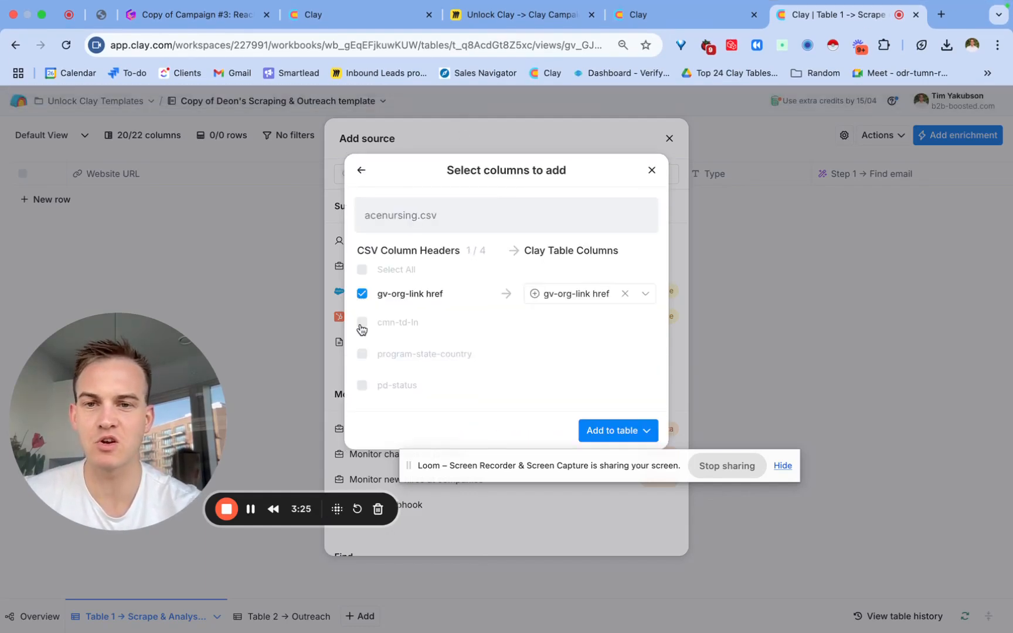
pyautogui.click(361, 327)
pyautogui.click(363, 352)
pyautogui.click(362, 372)
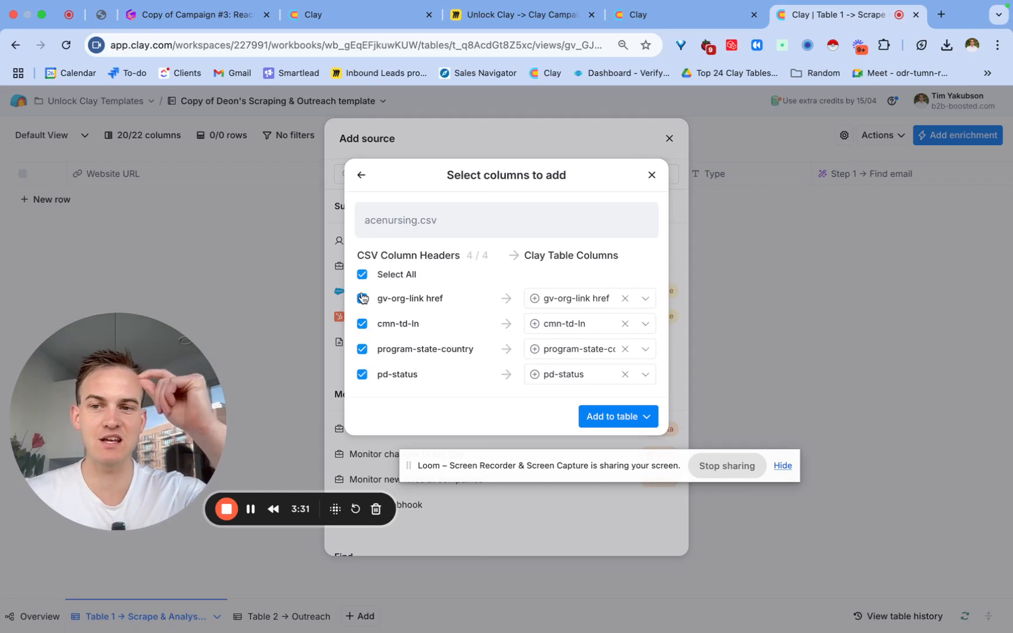
# Map the four CSV columns to Website URL, College Name, Location and Type in order, and save the import without running rows.
pyautogui.click(551, 300)
pyautogui.click(571, 322)
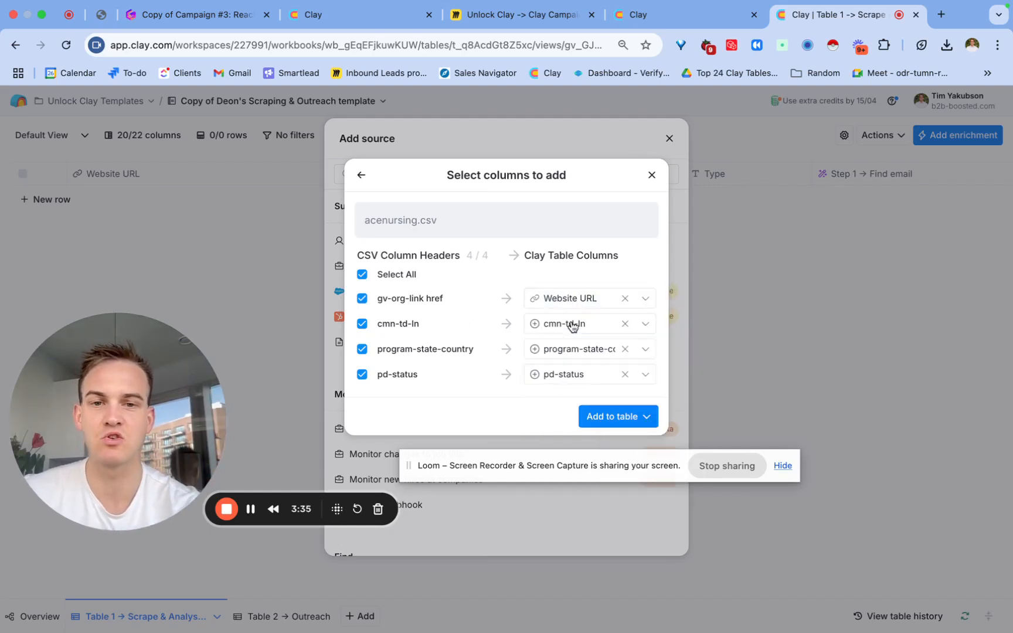
pyautogui.click(571, 327)
pyautogui.click(574, 365)
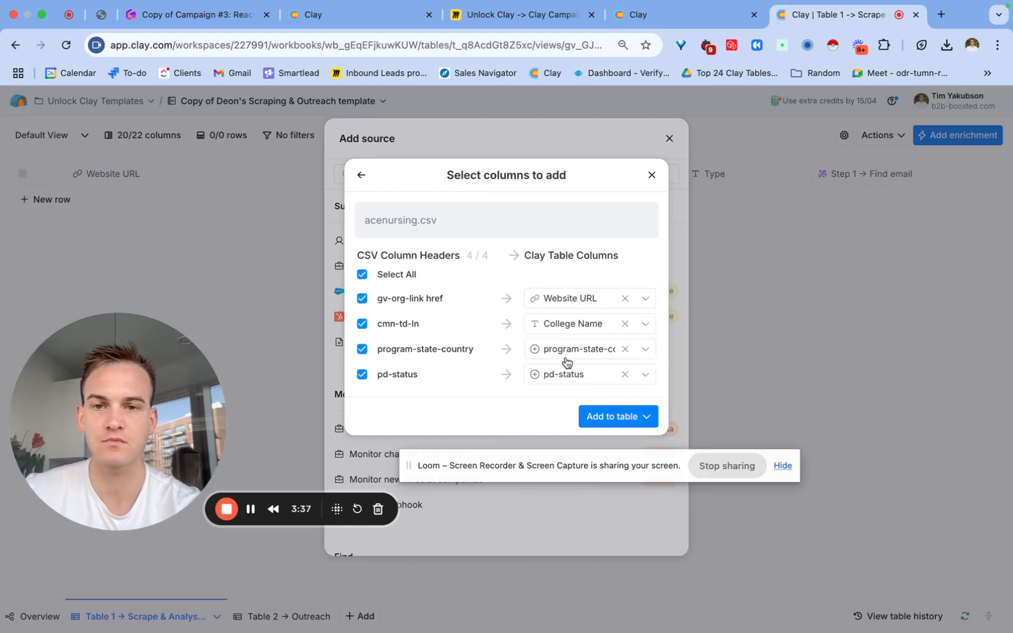
pyautogui.click(564, 358)
pyautogui.press('Escape')
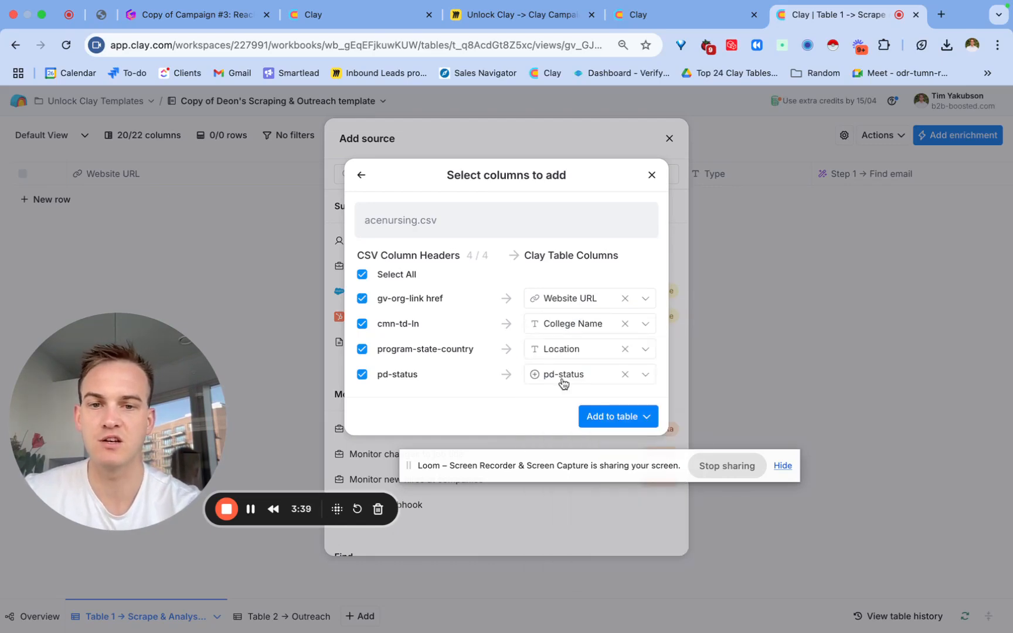
pyautogui.click(563, 380)
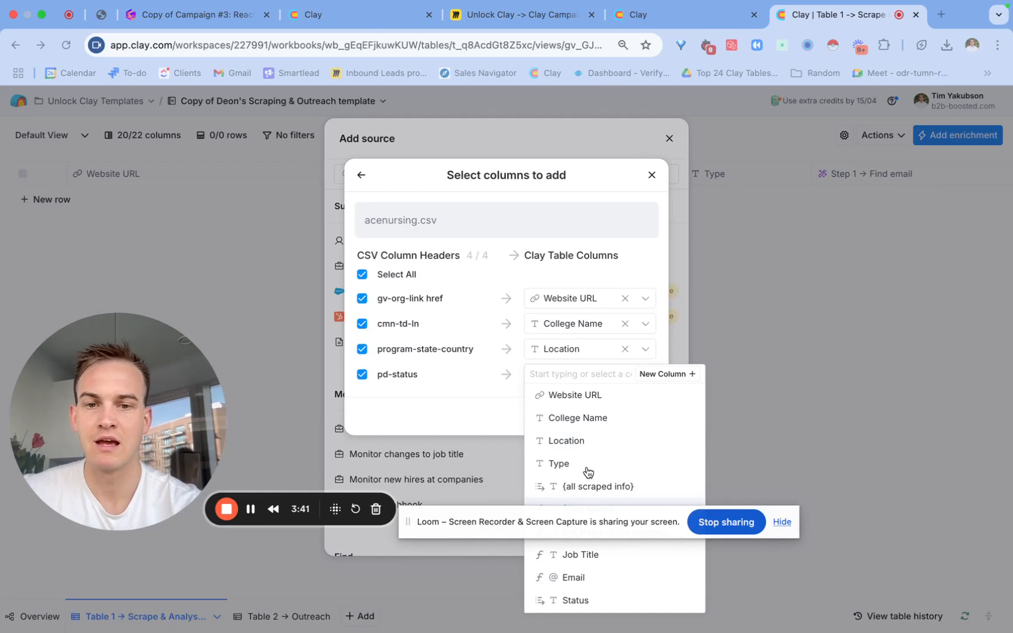
pyautogui.click(572, 464)
pyautogui.click(646, 416)
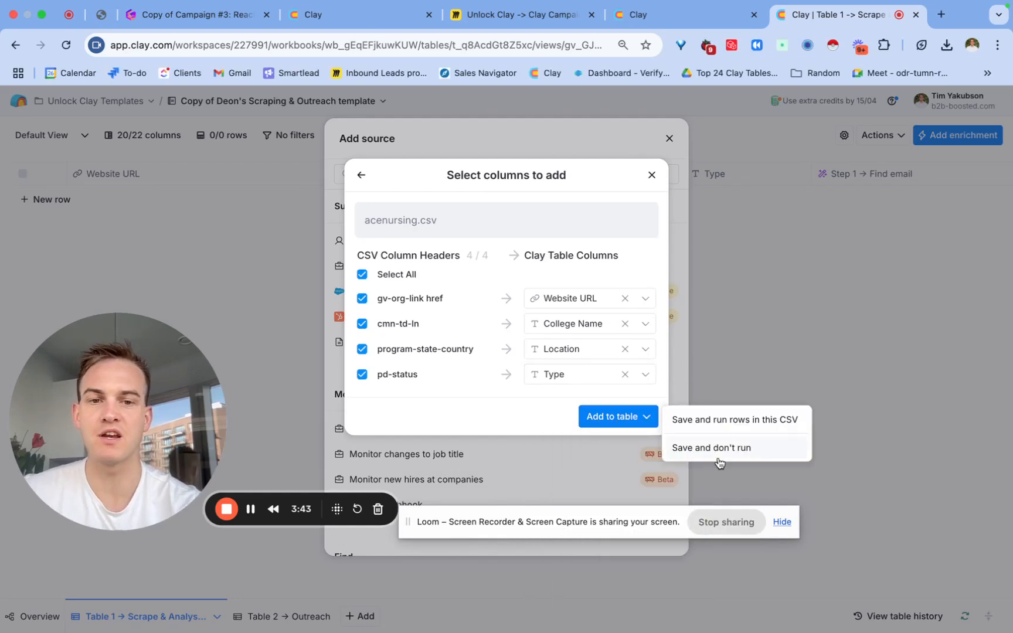
pyautogui.click(709, 448)
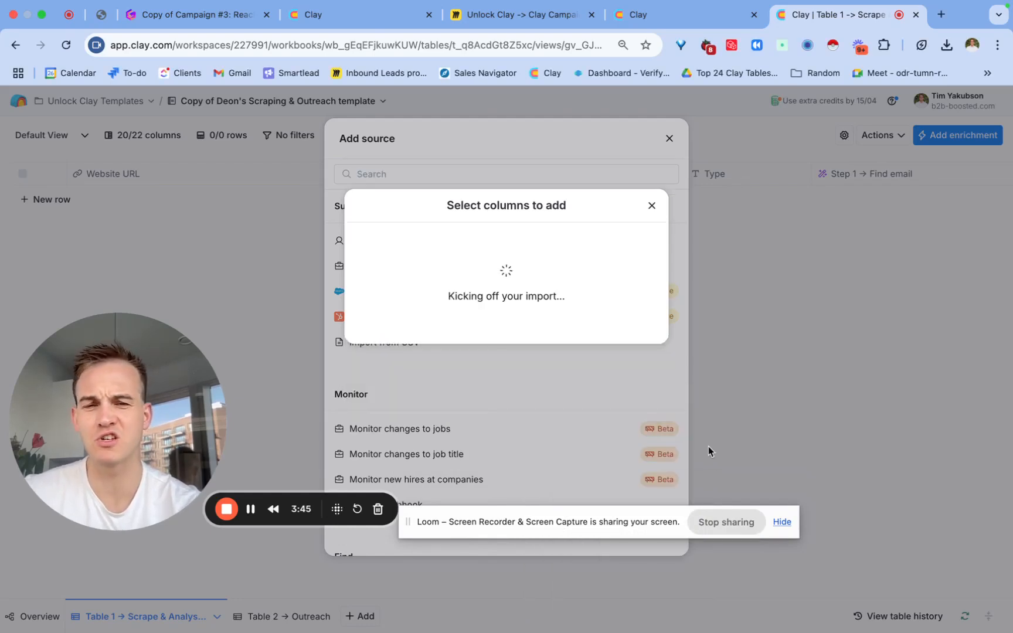
# Look across the imported rows and revisit the Top Tips slide in Gamma.
pyautogui.hscroll(9, 465, 287)
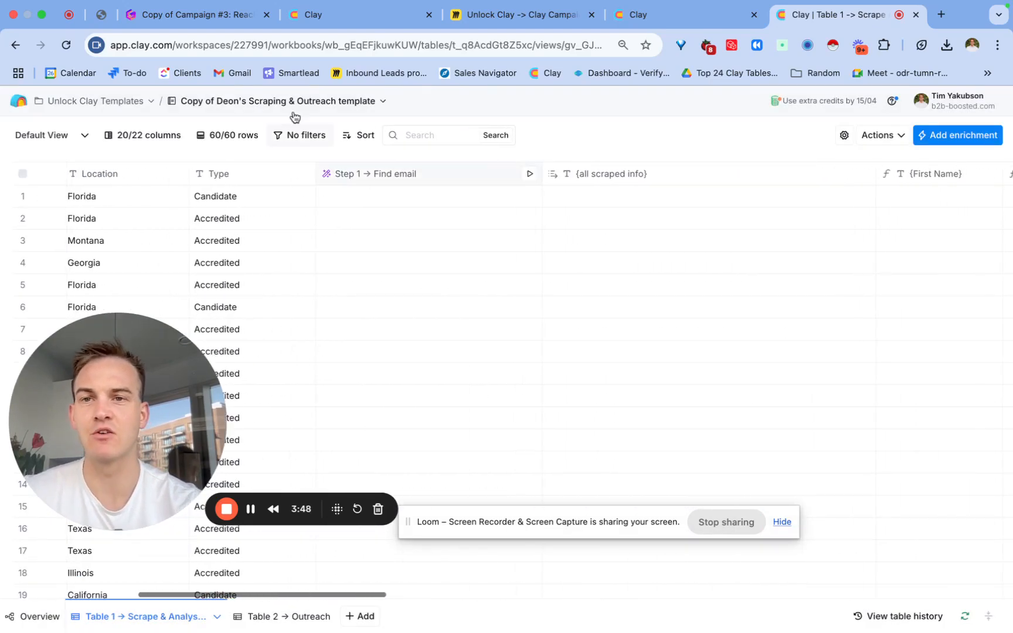
pyautogui.click(202, 16)
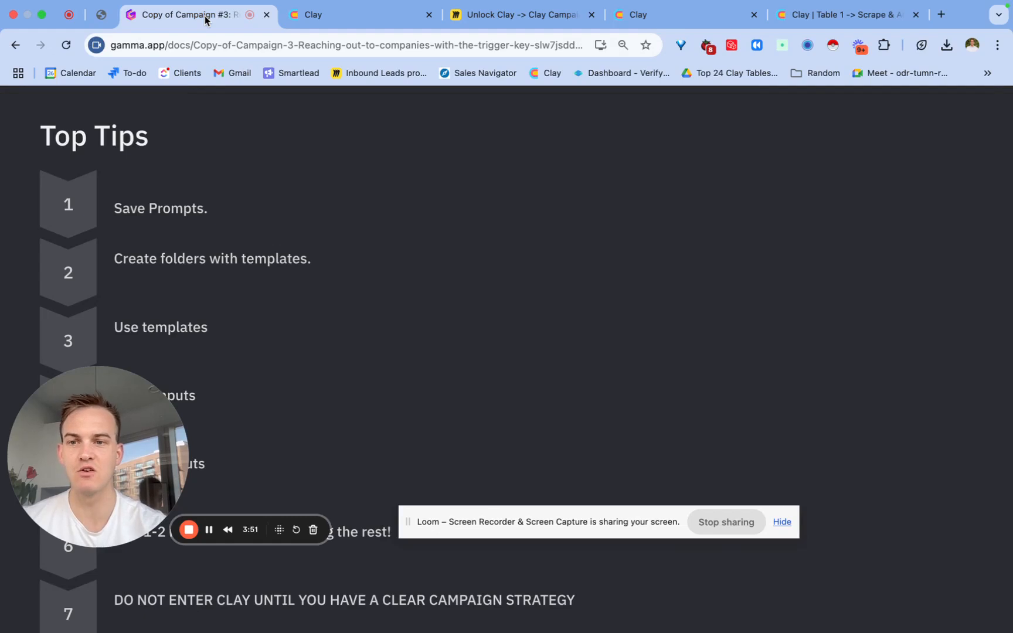
pyautogui.moveTo(43, 455); pyautogui.dragTo(503, 347)
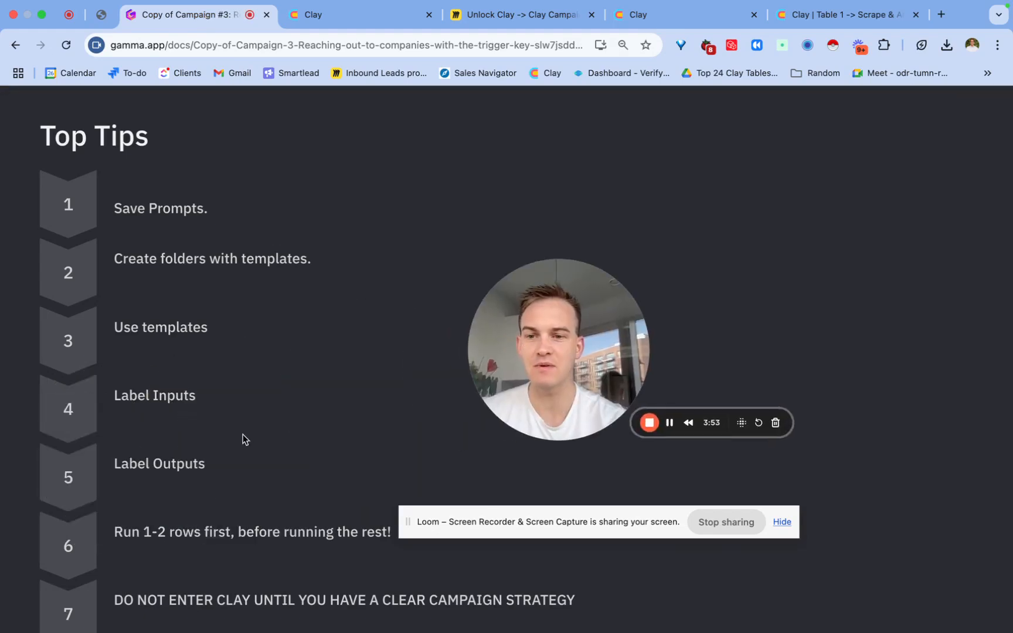
pyautogui.moveTo(545, 523); pyautogui.dragTo(549, 392)
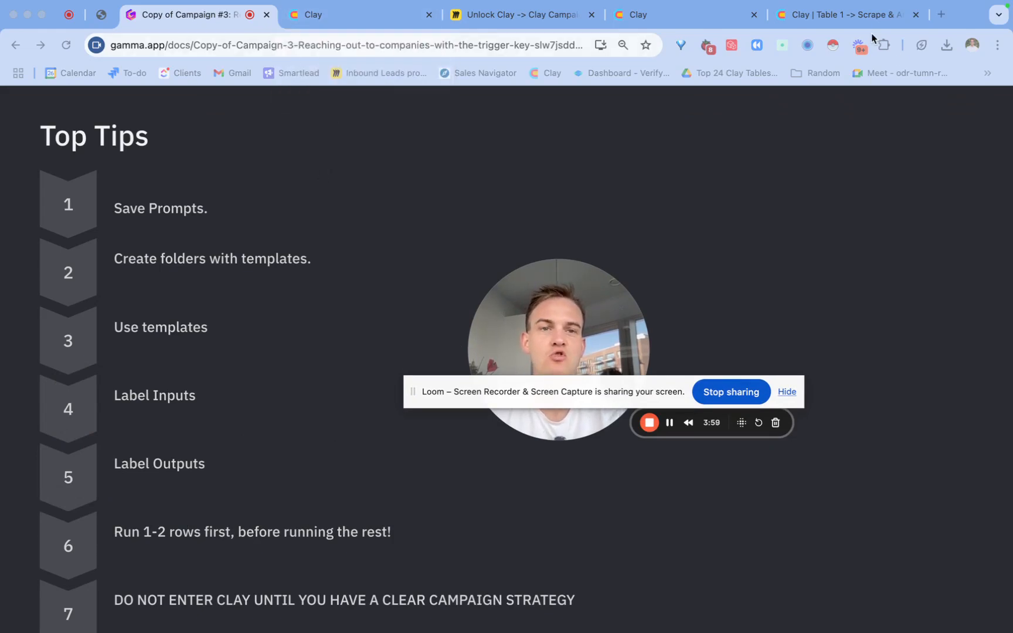
# Switch back to Table 1 in Clay, run only the first three rows and check the Step 1 → Find email results.
pyautogui.click(855, 17)
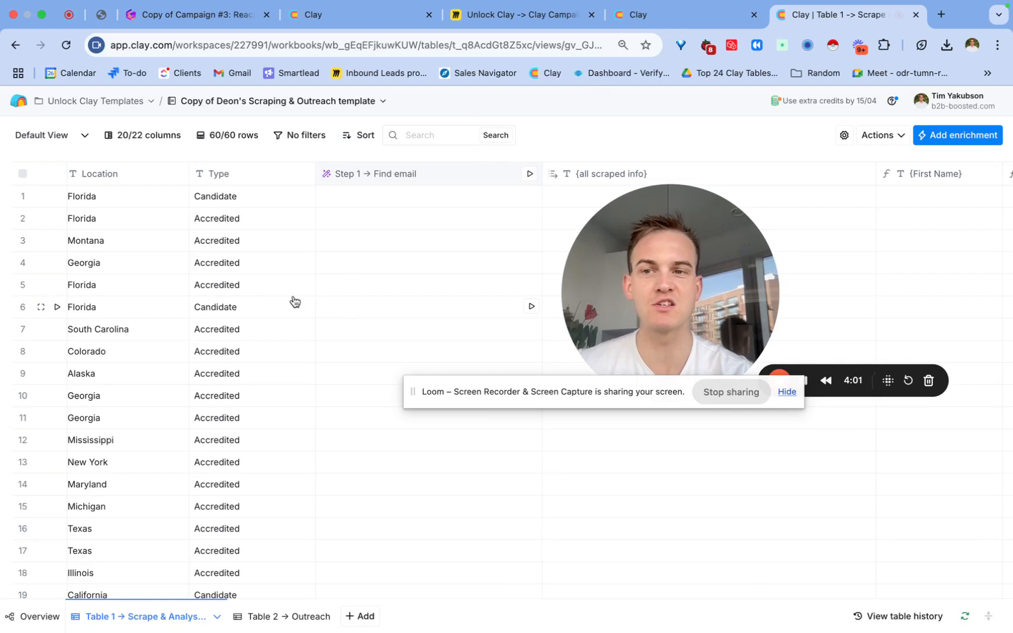
pyautogui.click(57, 198)
pyautogui.click(57, 217)
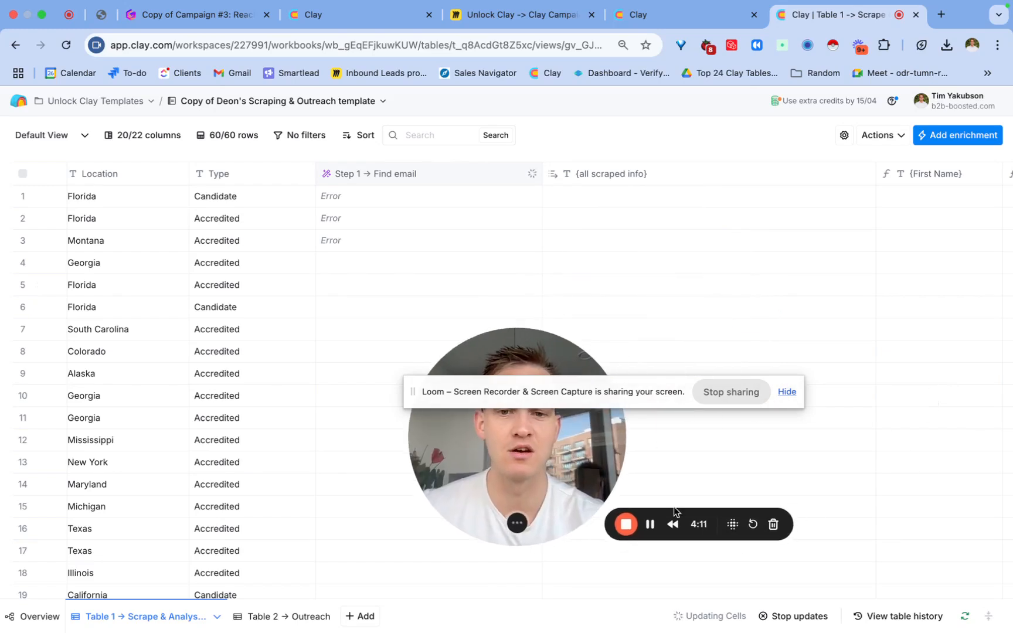
pyautogui.click(649, 526)
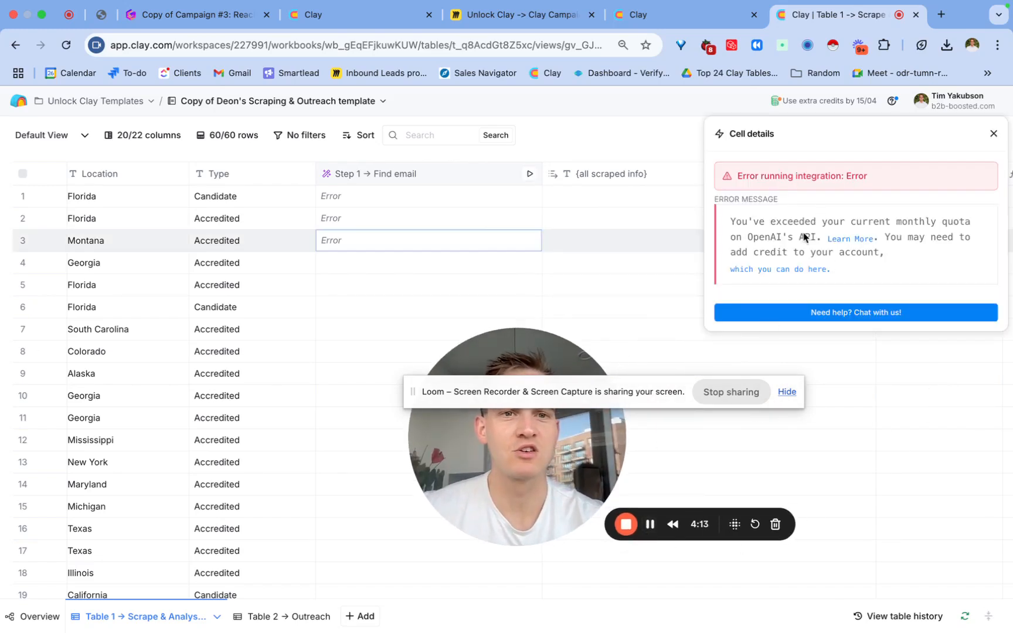
pyautogui.click(649, 526)
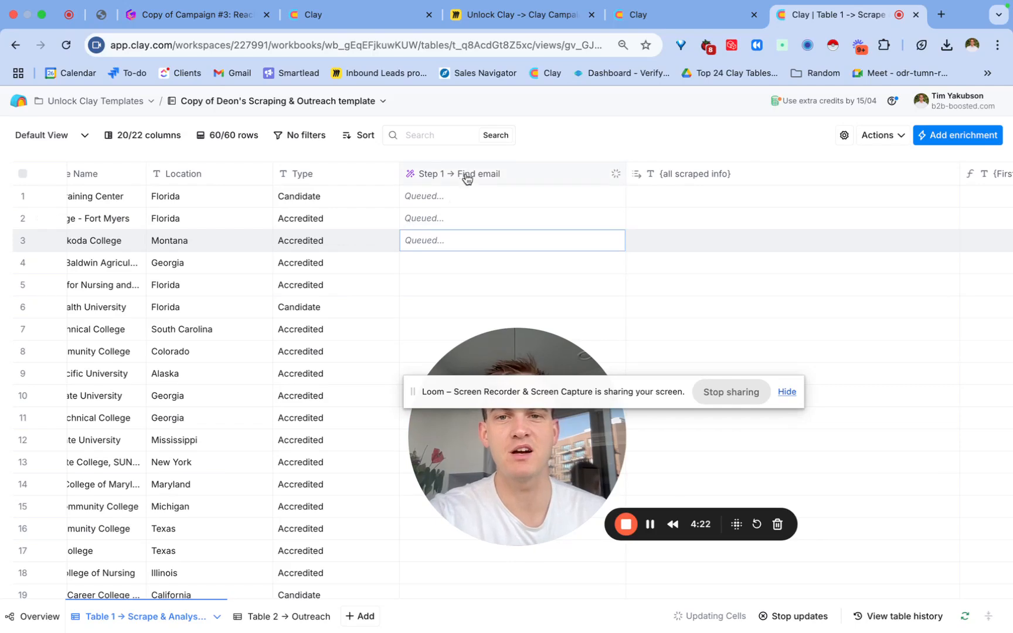
# Review the first three rows across the Find email, validate email, clean up college name and find college's website columns.
pyautogui.hscroll(-2, 463, 199)
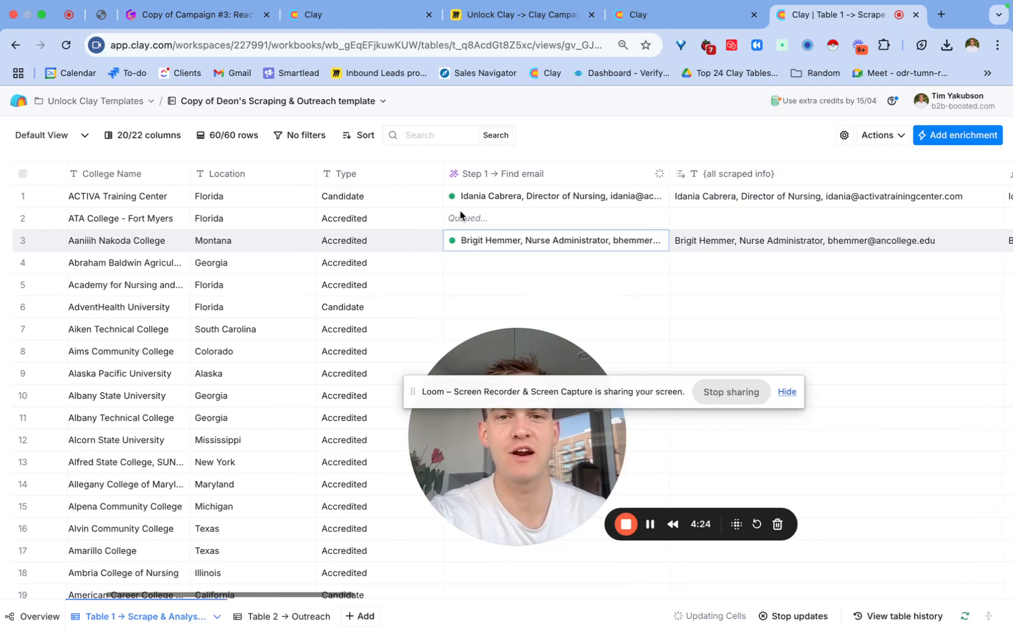
pyautogui.hscroll(-3, 465, 214)
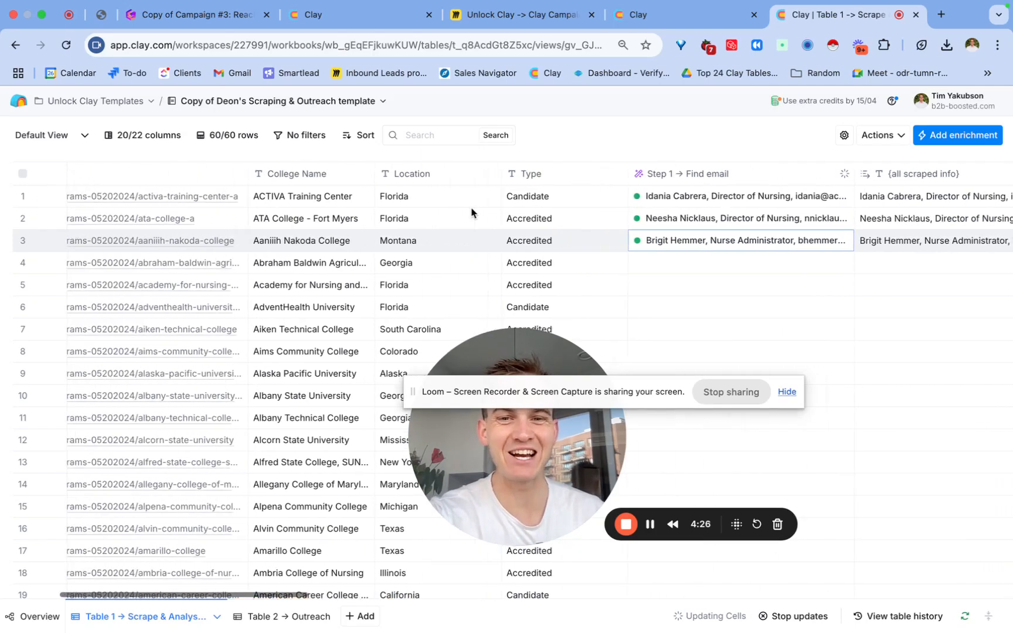
pyautogui.hscroll(8, 472, 212)
pyautogui.hscroll(10, 472, 212)
pyautogui.hscroll(5, 472, 213)
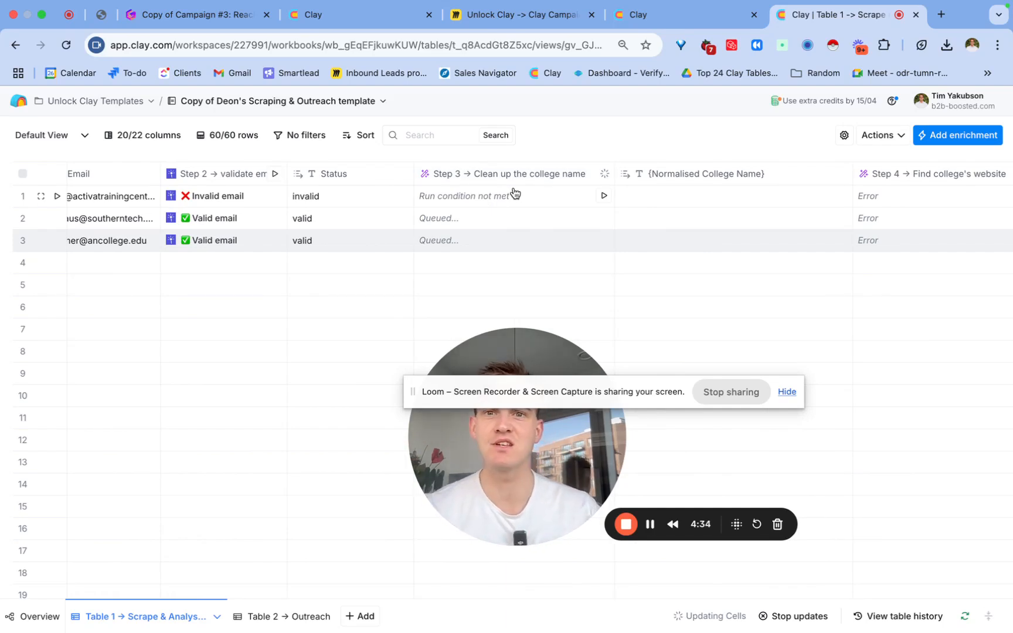
pyautogui.hscroll(3, 514, 193)
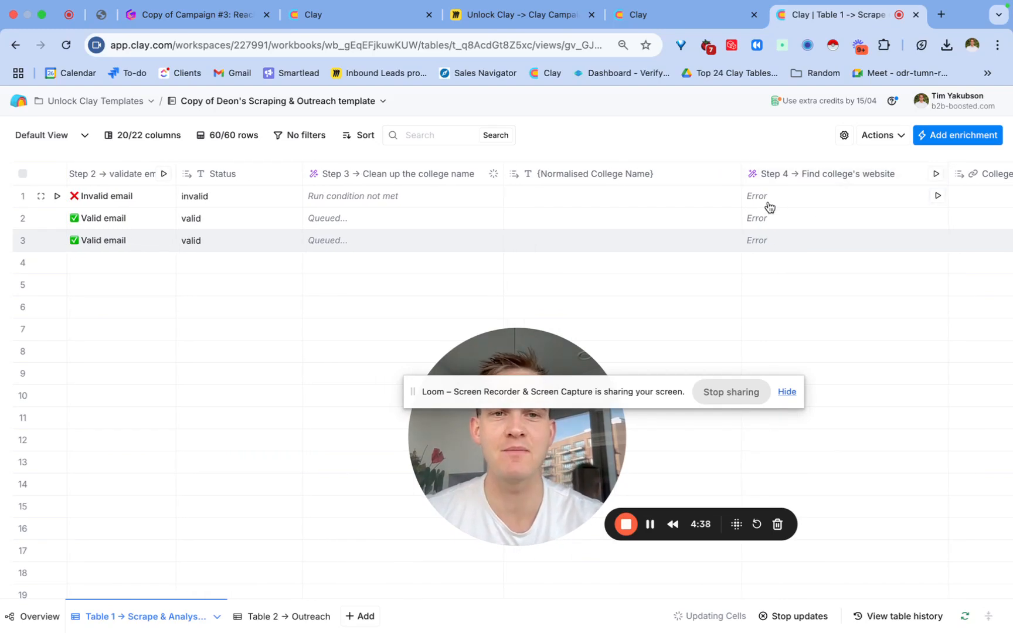
# Check the error details of row 1 in the Step 4 → Find college's website column and return to the earlier columns.
pyautogui.click(797, 199)
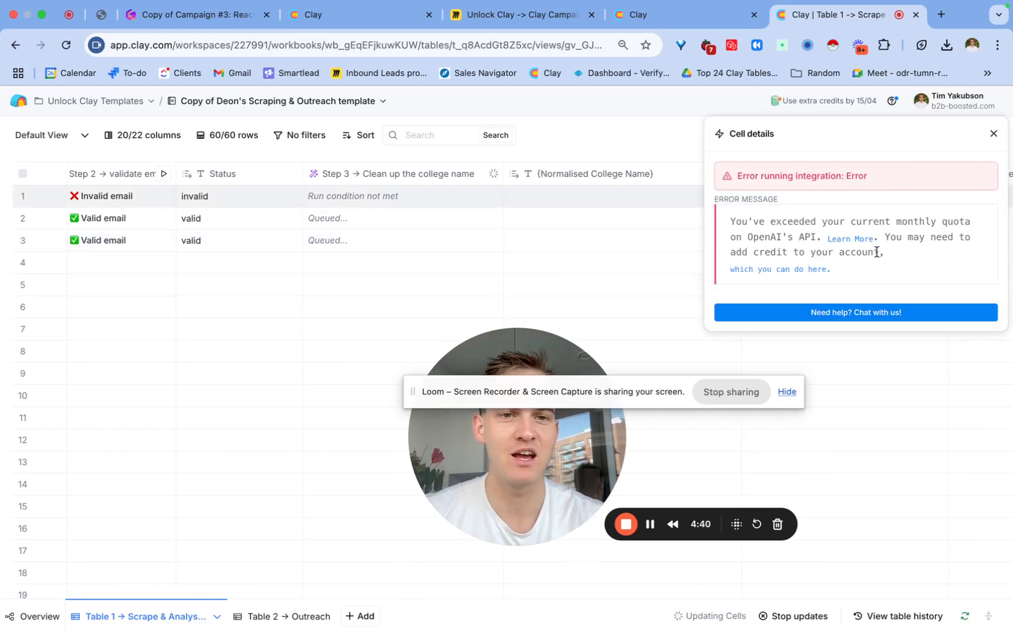
pyautogui.click(994, 138)
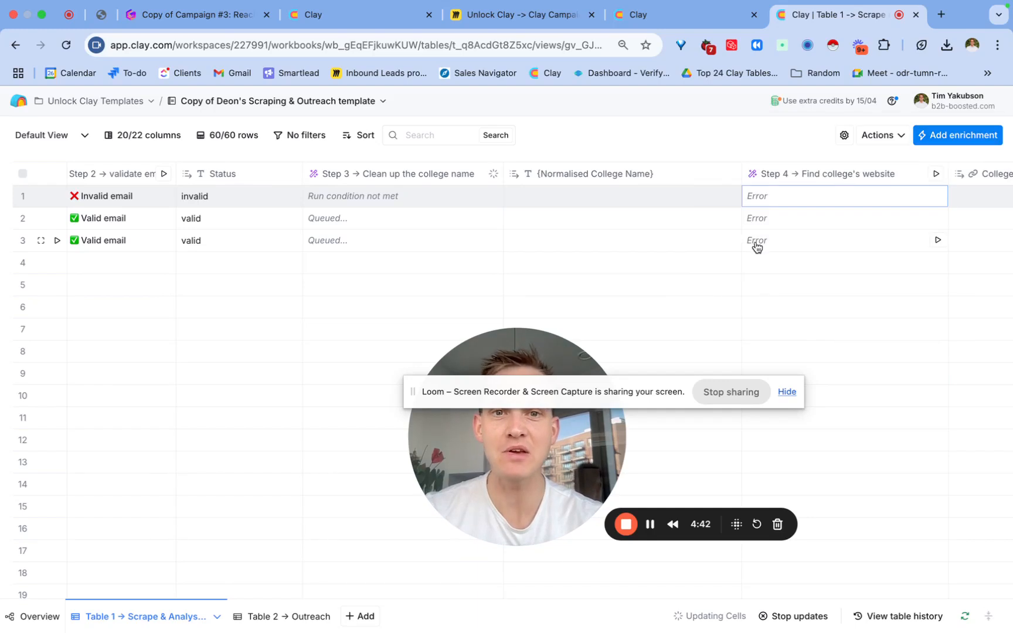
pyautogui.hscroll(-10, 755, 245)
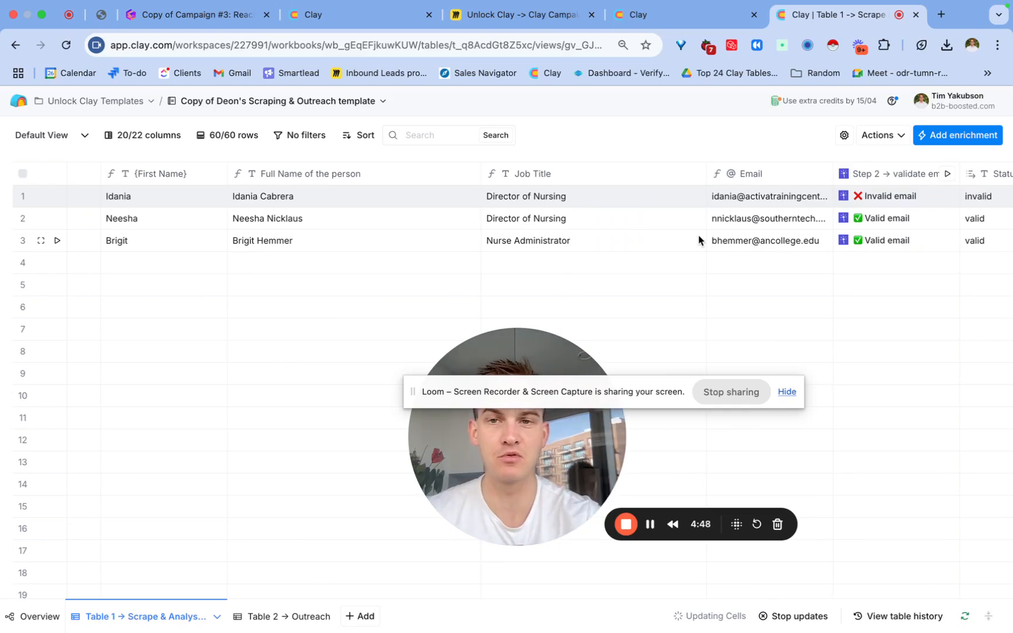
pyautogui.hscroll(-15, 698, 238)
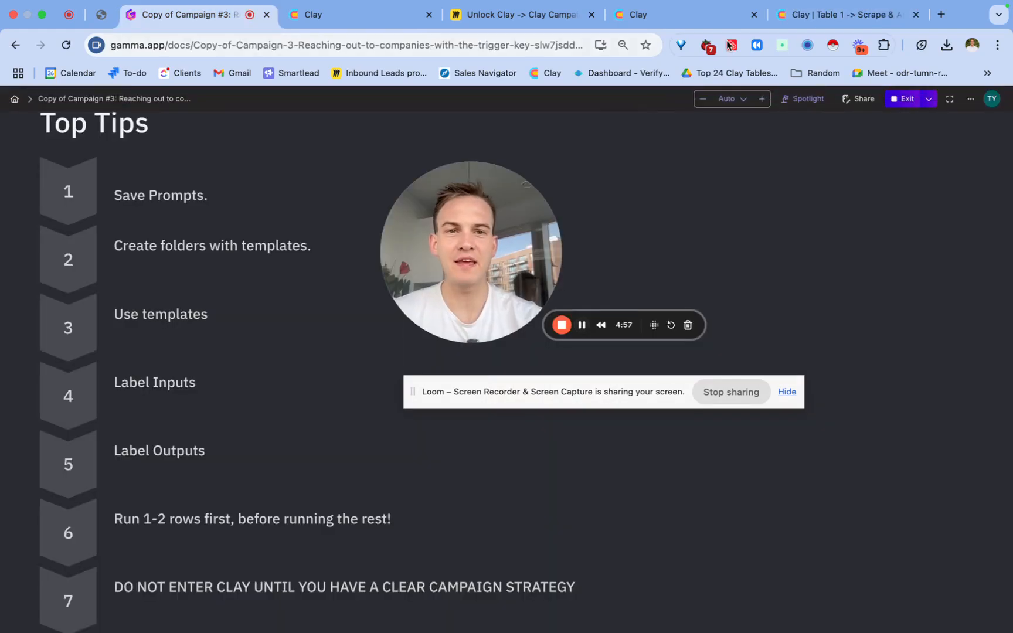
# Switch from the Top Tips slide to Table 1 in Clay and review the Find email and {all scraped info} columns.
pyautogui.click(803, 21)
pyautogui.moveTo(565, 182); pyautogui.dragTo(318, 448)
pyautogui.hscroll(8, 380, 287)
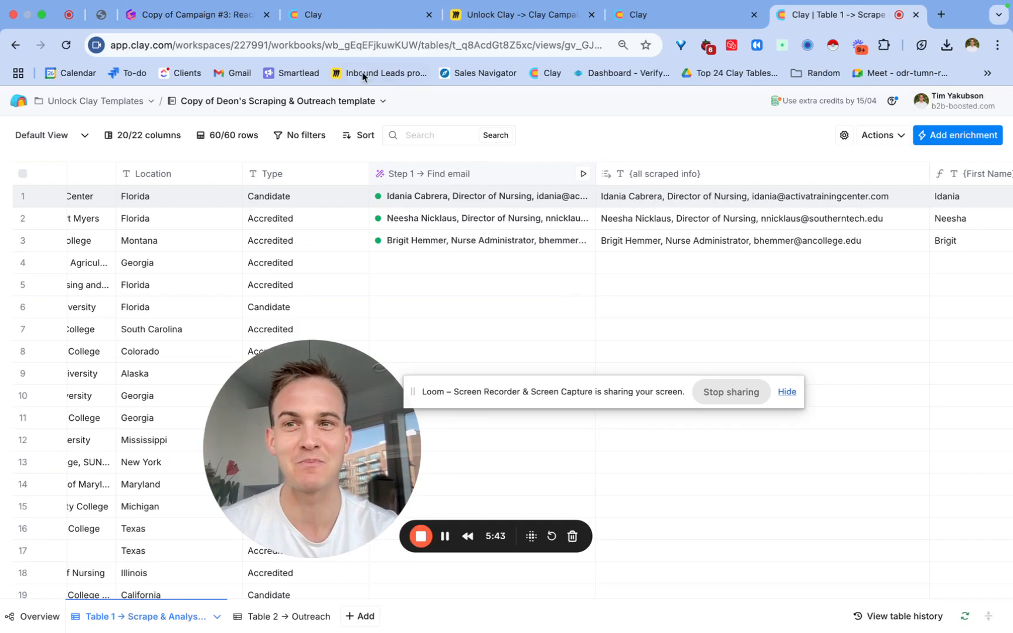
# Revisit the Top Tips slide, go to the Clay home page and expand the SOP Templates folder.
pyautogui.click(238, 15)
pyautogui.moveTo(282, 385); pyautogui.dragTo(453, 220)
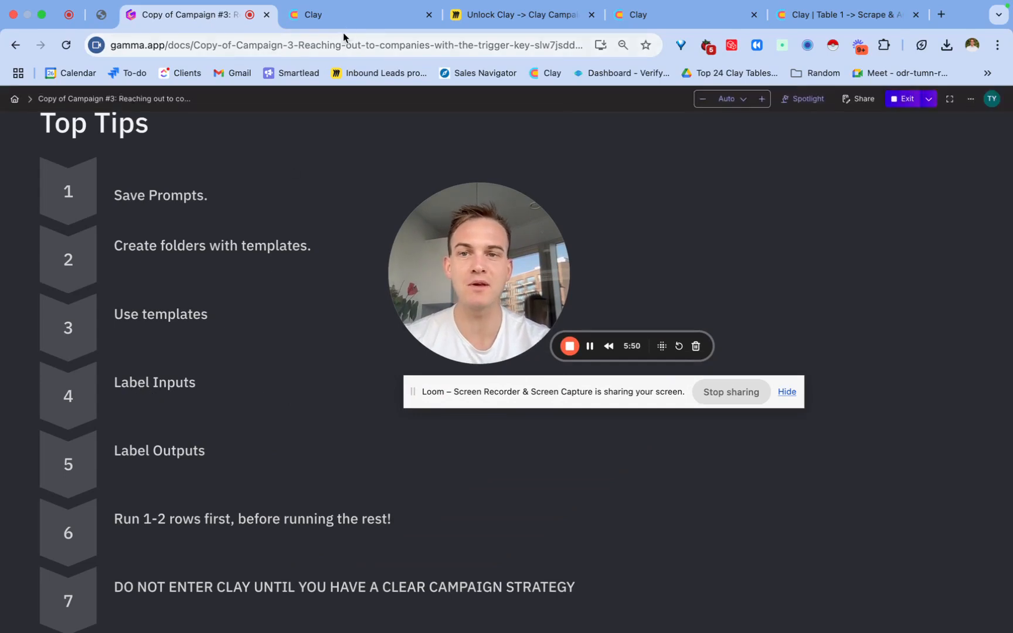
pyautogui.click(359, 16)
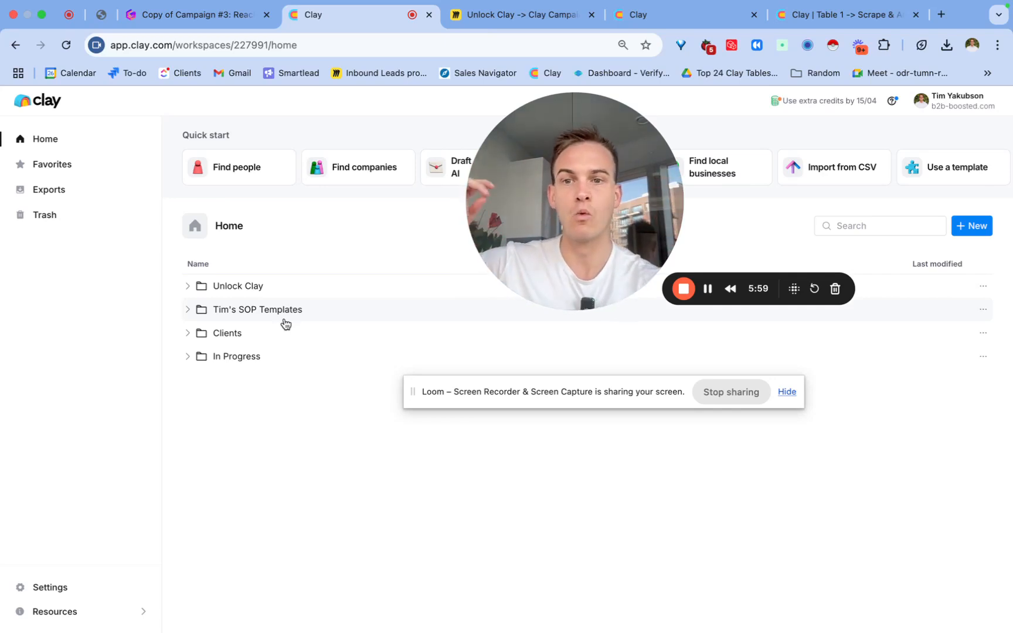
pyautogui.click(246, 311)
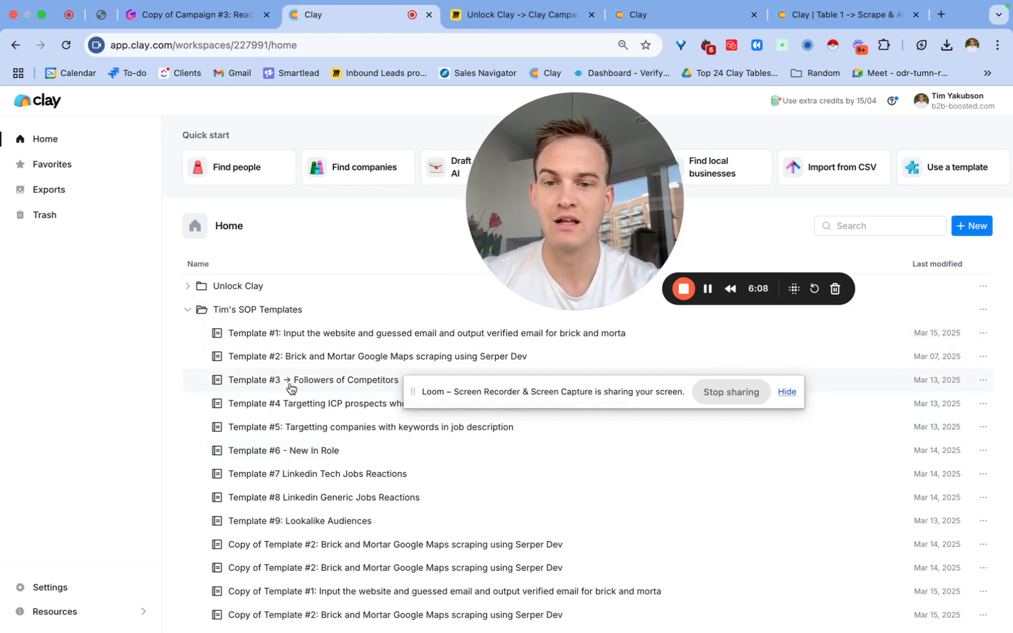
# Open a copy of Template #2: Brick and Mortar Google Maps scraping and review the columns of Table 1 → INPUT SCRAPE.
pyautogui.click(286, 545)
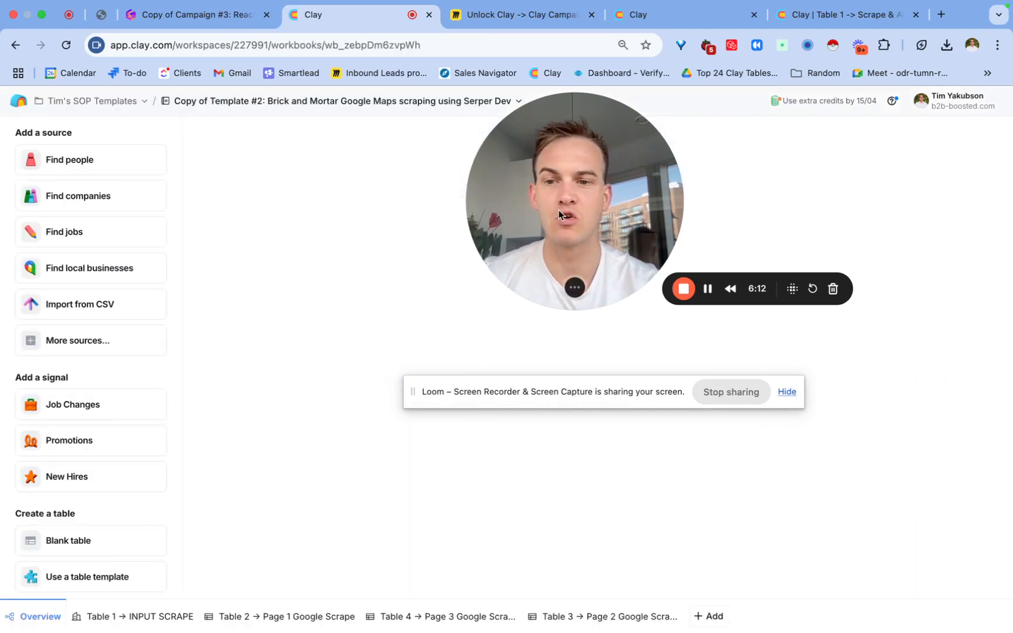
pyautogui.click(139, 616)
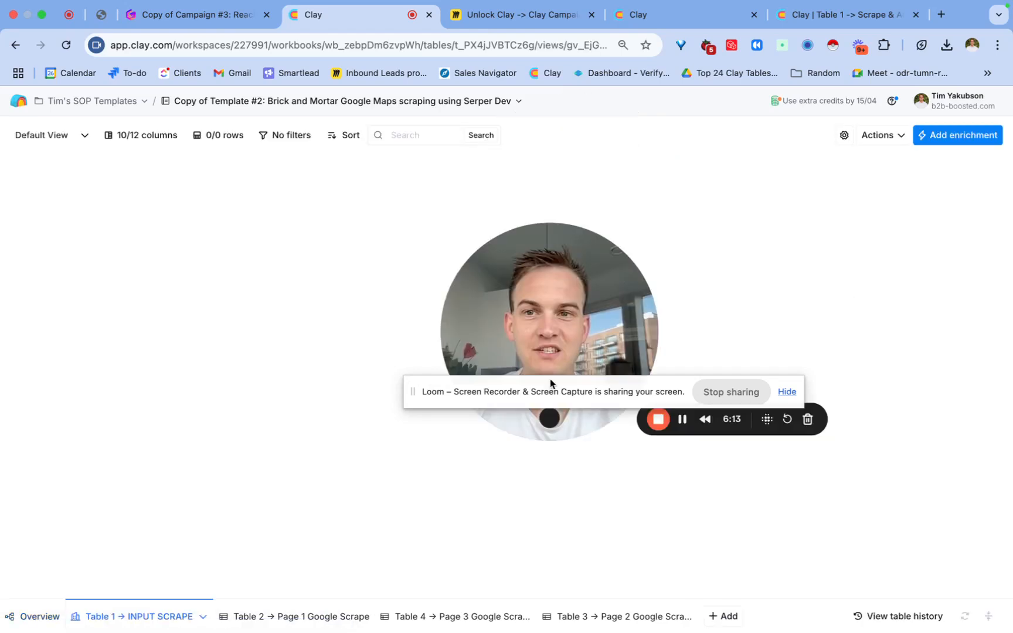
pyautogui.hscroll(2, 398, 171)
pyautogui.hscroll(-2, 393, 171)
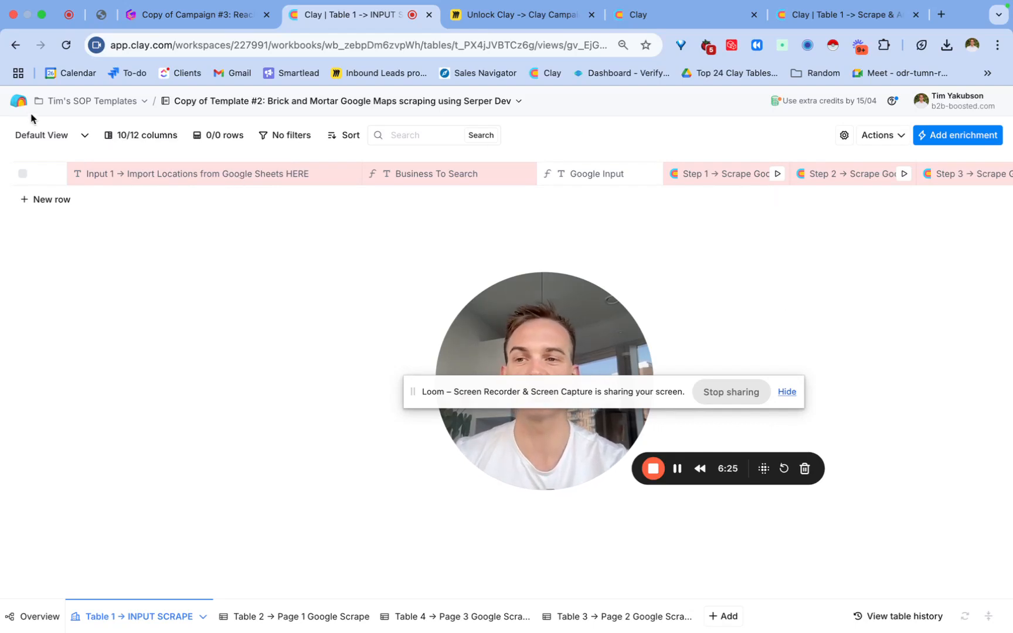
# Return to the Clay home page, open Template #6 - New In Role and review its labelled input, check and output columns.
pyautogui.click(19, 103)
pyautogui.scroll(-1, 219, 416)
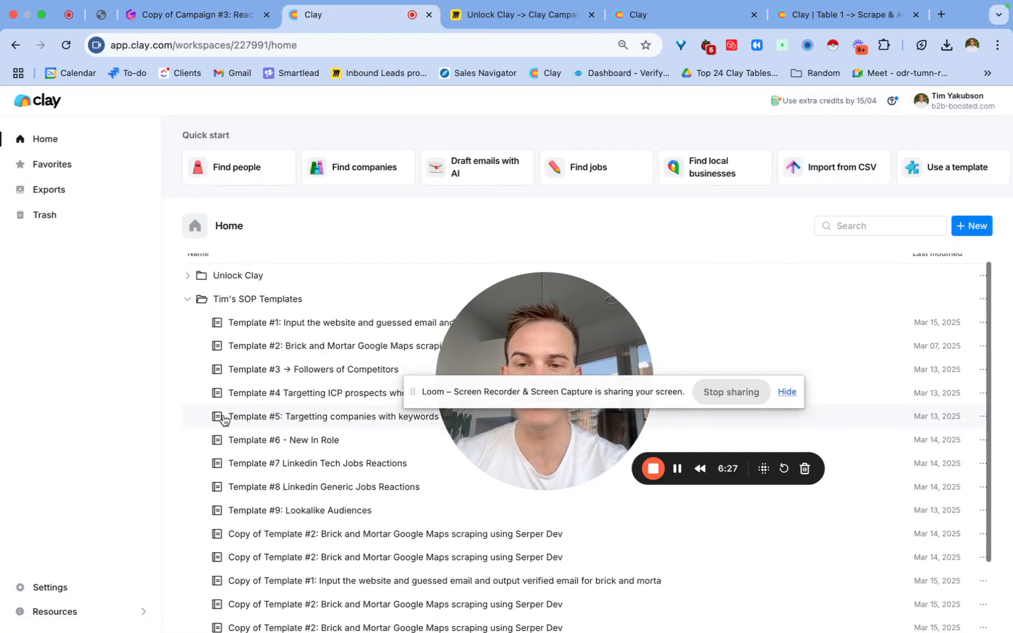
pyautogui.click(251, 438)
pyautogui.moveTo(606, 339); pyautogui.dragTo(257, 467)
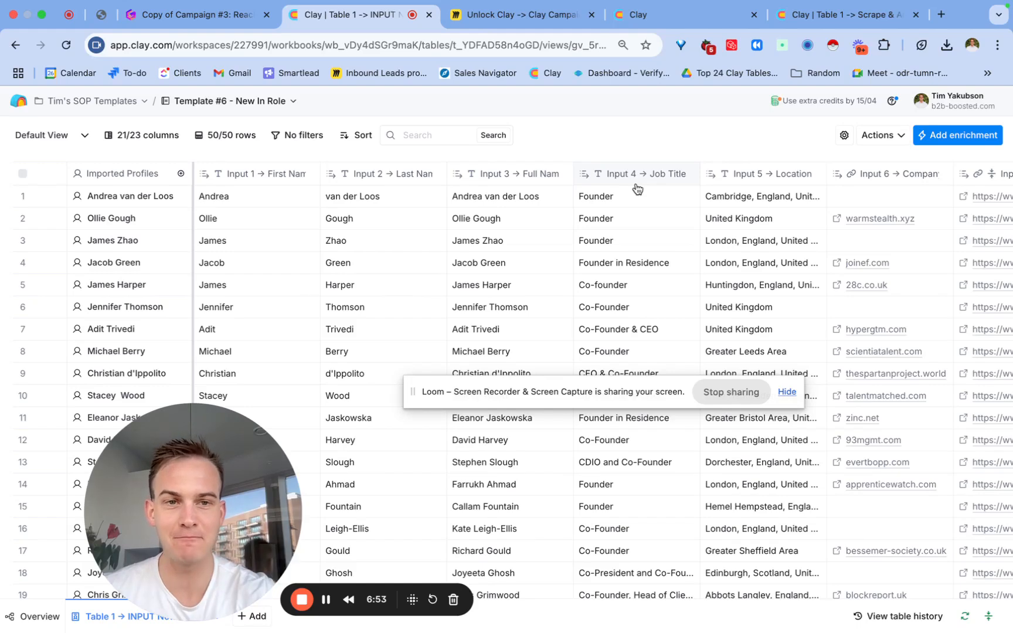
pyautogui.hscroll(10, 637, 188)
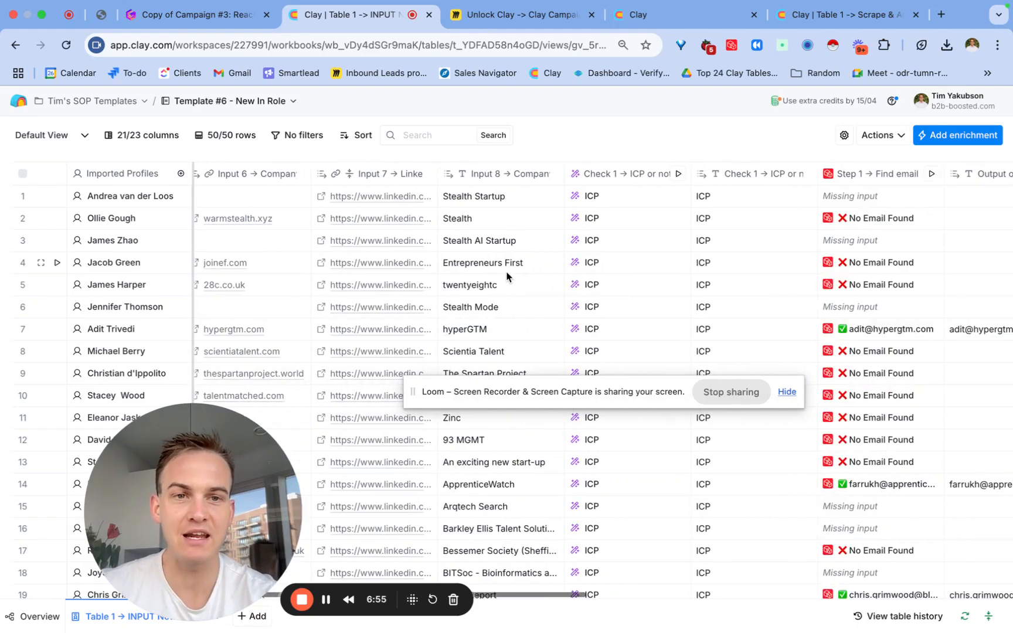
# Open the edit settings of the Step 1 → Find email column and toggle Auto-update off and back on.
pyautogui.click(760, 173)
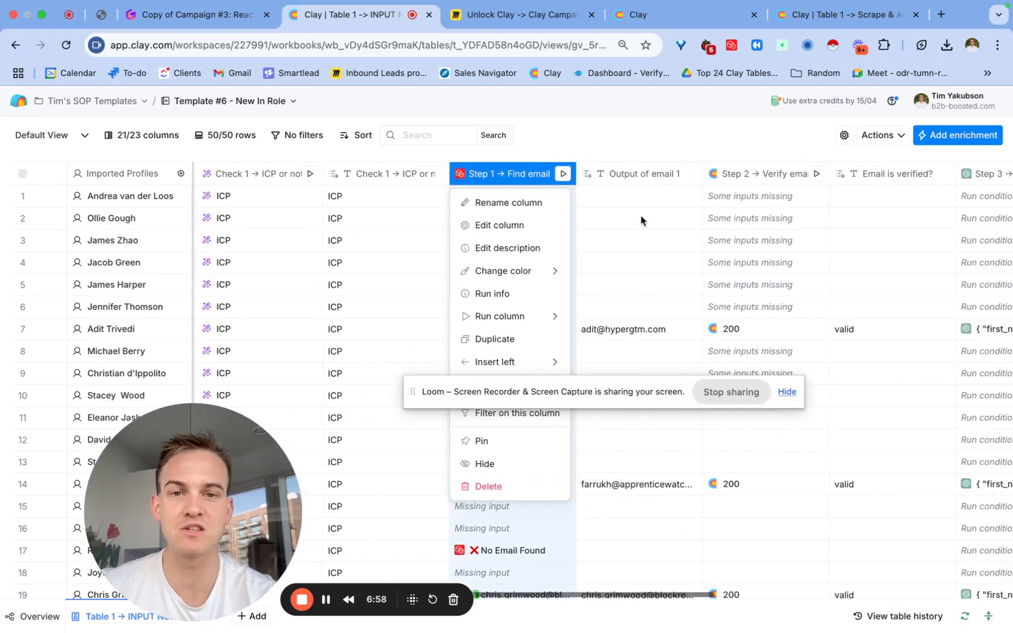
pyautogui.press('Escape')
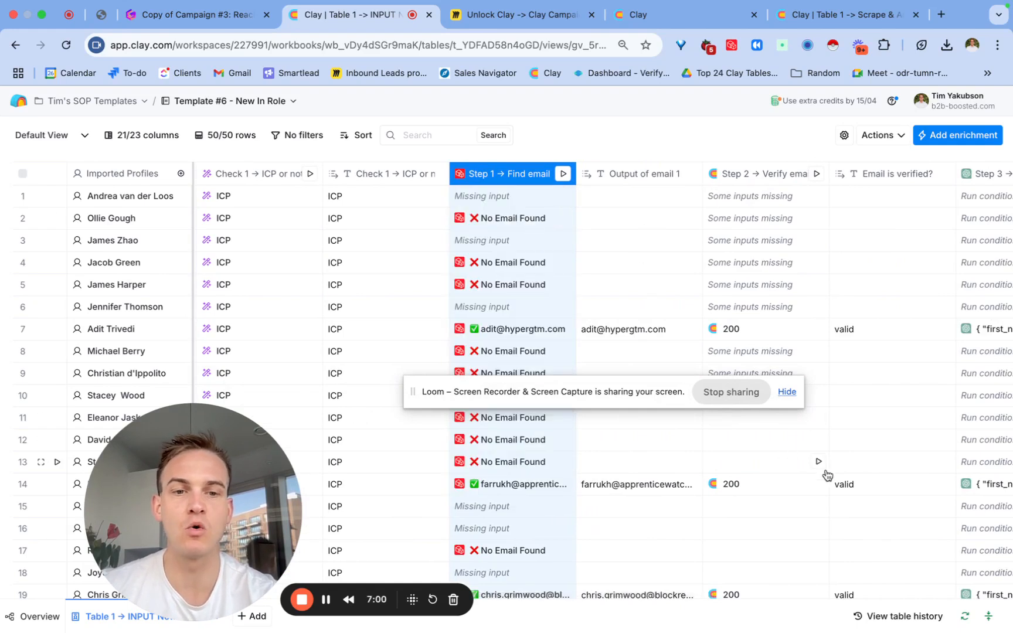
pyautogui.click(583, 148)
pyautogui.click(519, 173)
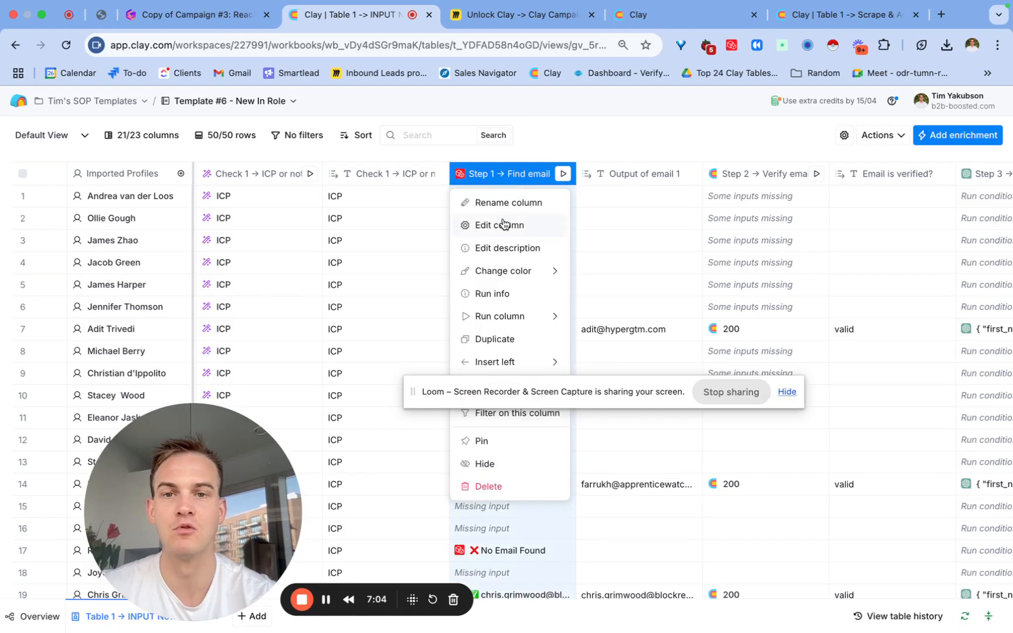
pyautogui.click(501, 226)
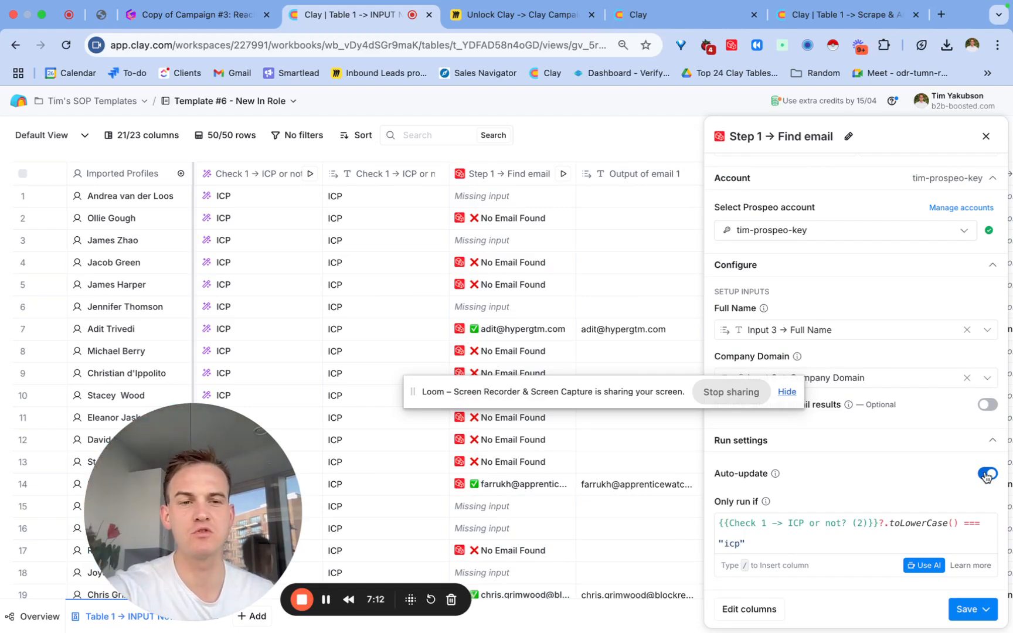
pyautogui.click(987, 473)
pyautogui.click(986, 473)
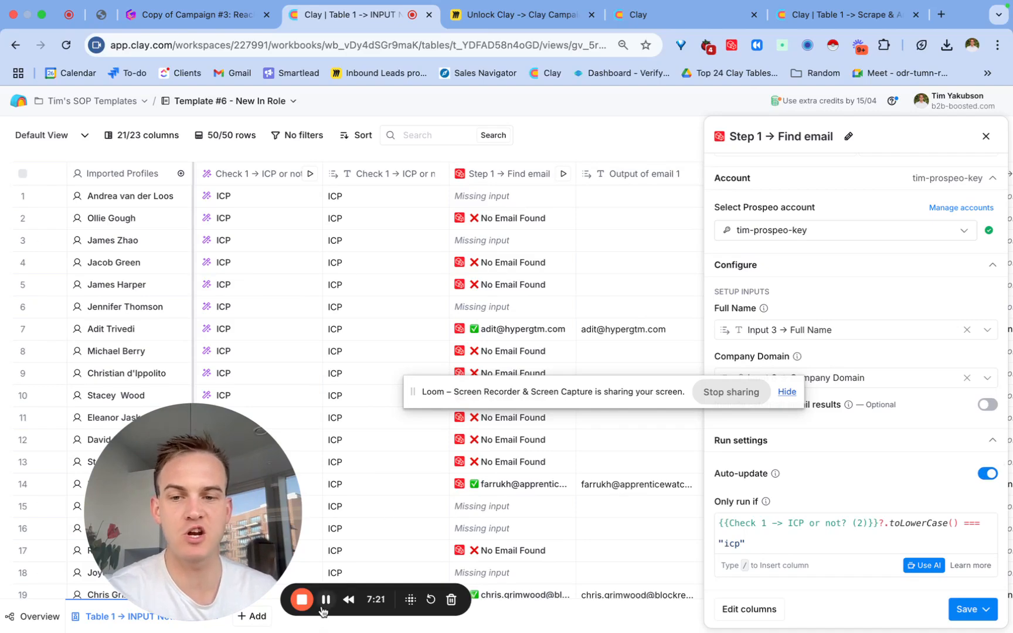
# Revisit the Top Tips slide, switch to the Miro board and review the 5 Step Campaign Strategy diagram.
pyautogui.hotkey('ctrl', 'shift', 'Tab')
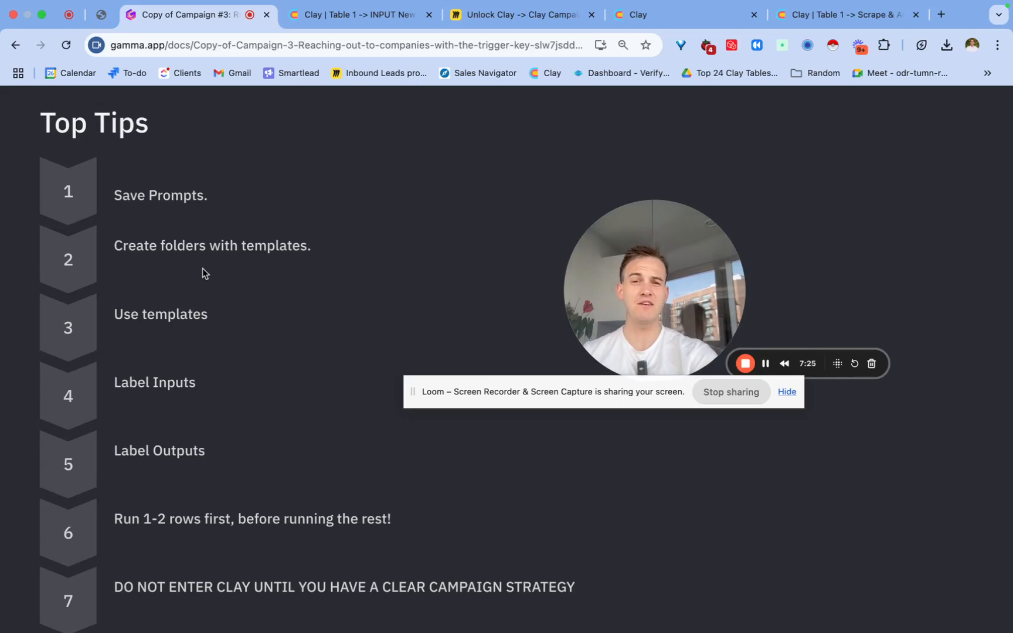
pyautogui.click(515, 22)
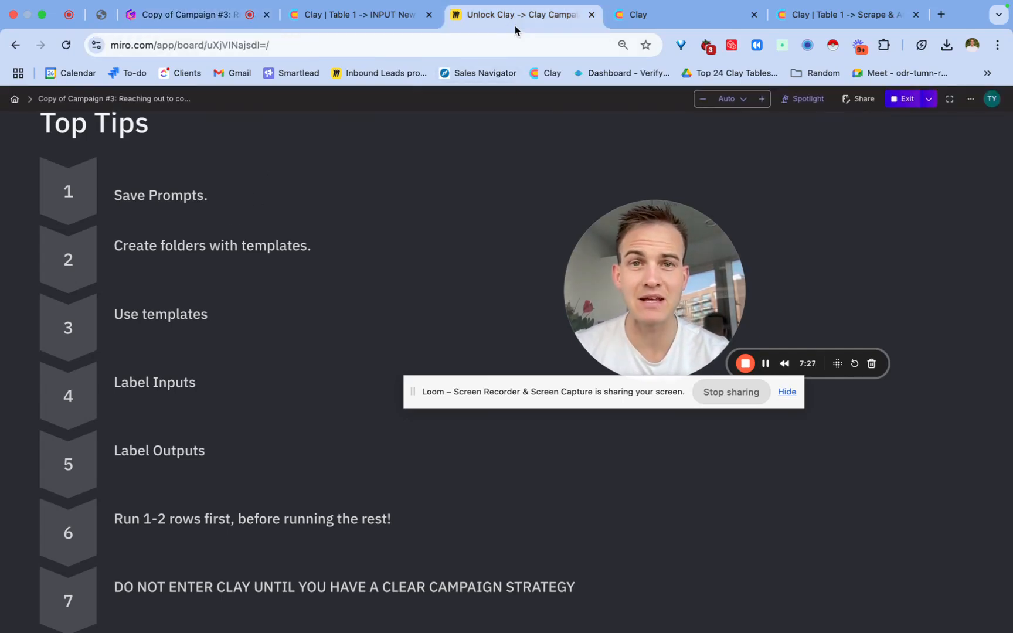
pyautogui.scroll(5, 388, 299)
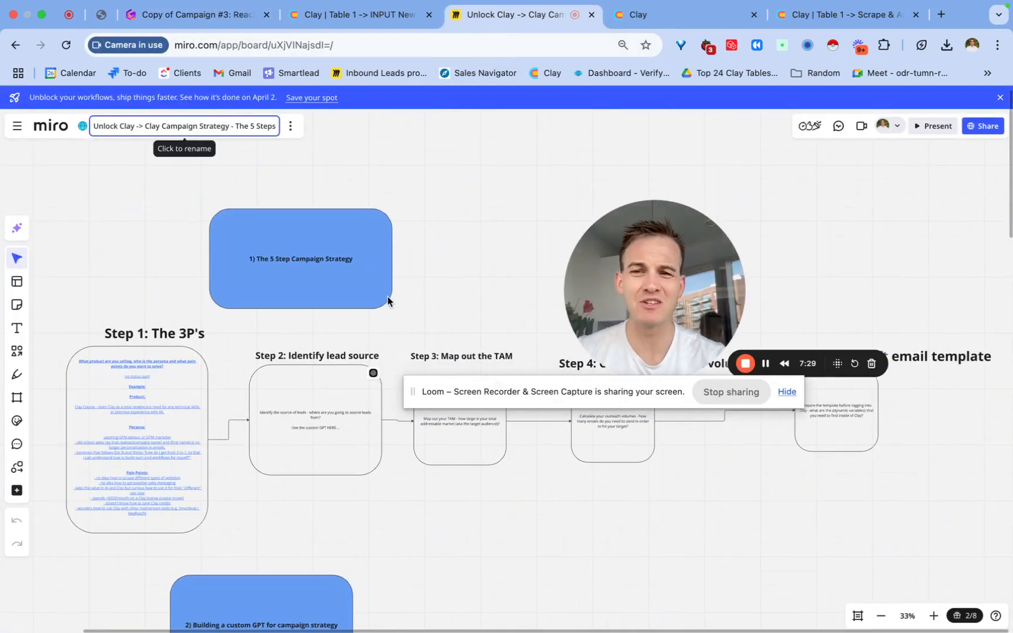
pyautogui.scroll(-5, 388, 301)
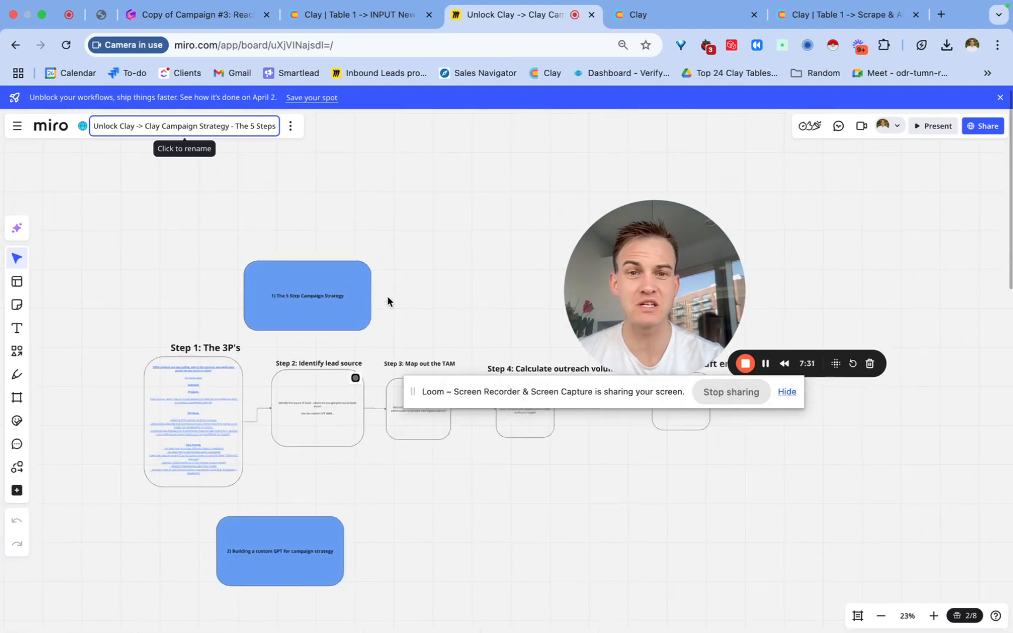
pyautogui.moveTo(654, 275); pyautogui.dragTo(764, 210)
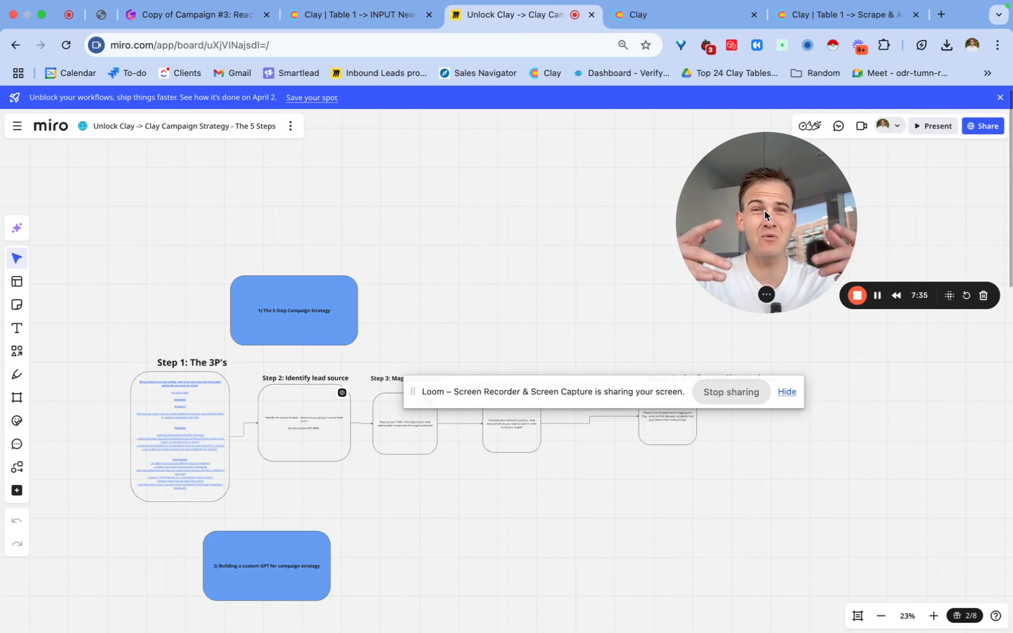
pyautogui.moveTo(655, 393); pyautogui.dragTo(653, 562)
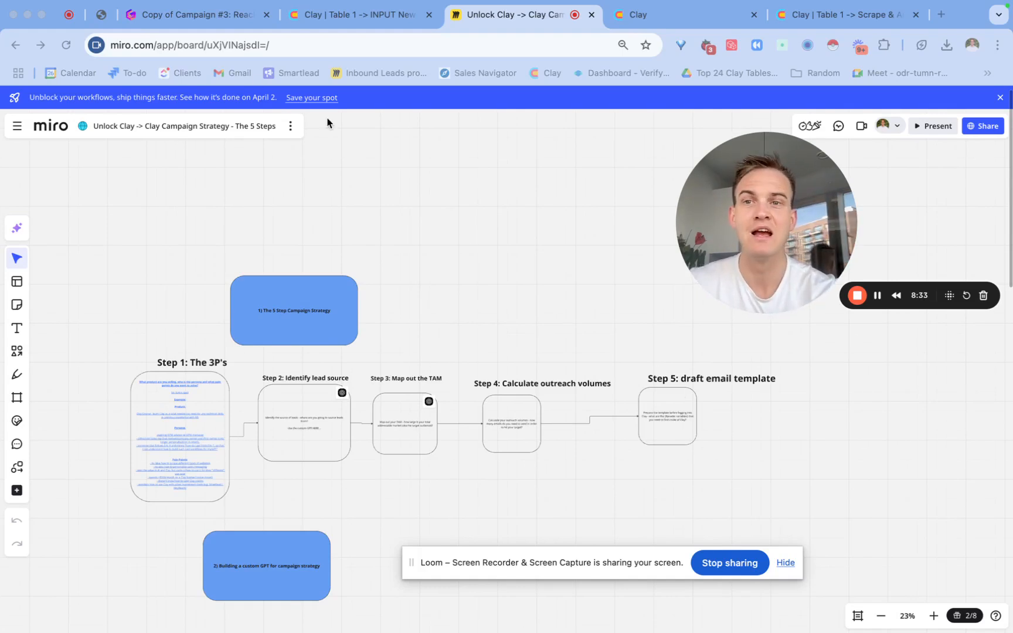
# Return to the Gamma presentation, open unlockclay.com in a new browser tab and look through the landing page.
pyautogui.click(195, 18)
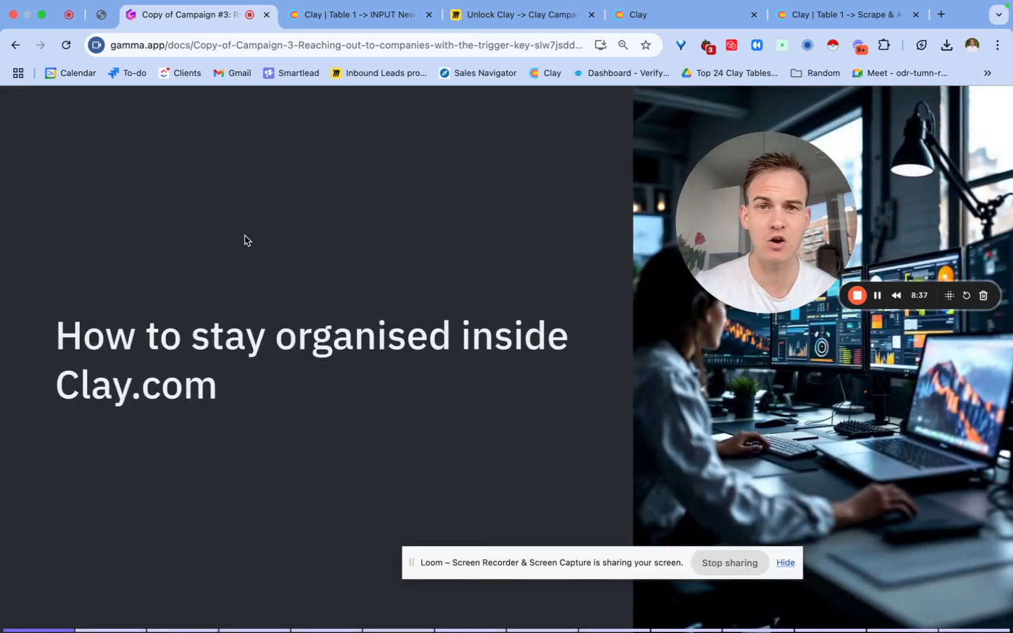
pyautogui.click(942, 15)
pyautogui.write('unlockclay.com')
pyautogui.press('Return')
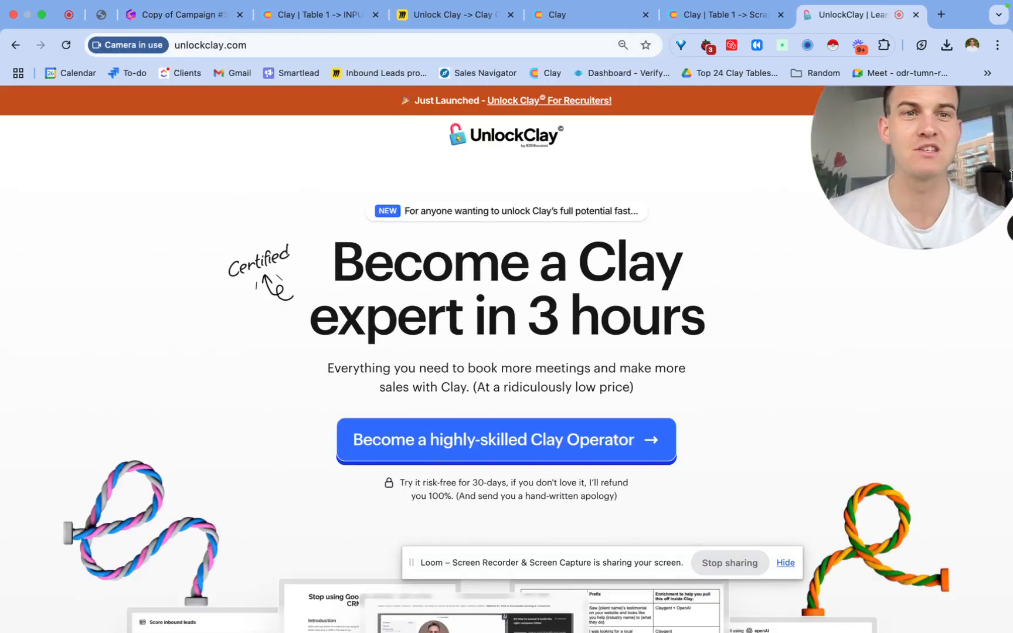
pyautogui.moveTo(911, 170); pyautogui.dragTo(162, 515)
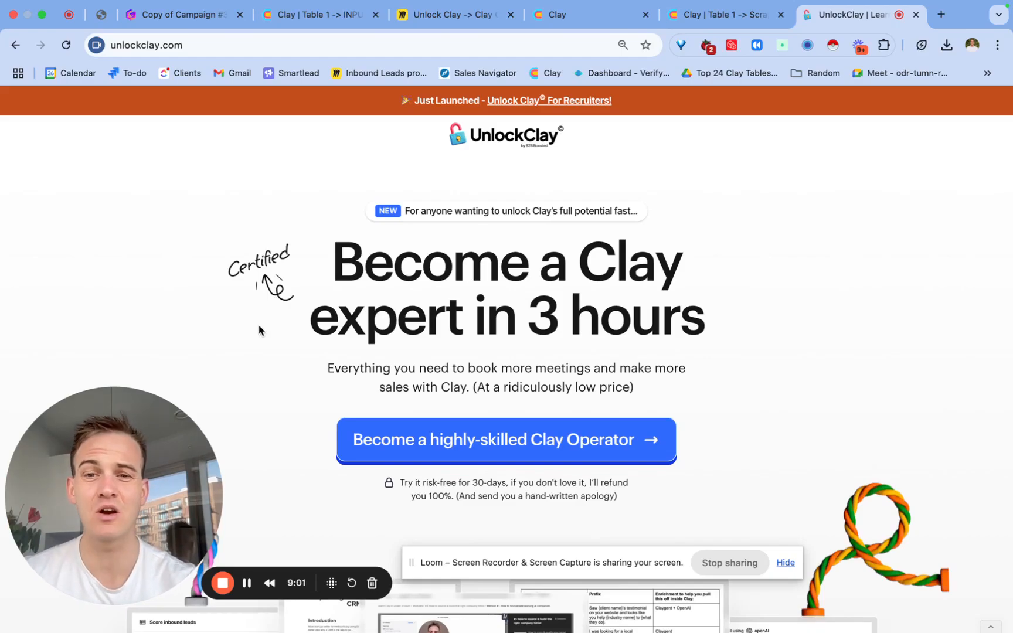
pyautogui.scroll(-15, 255, 329)
pyautogui.scroll(-20, 260, 328)
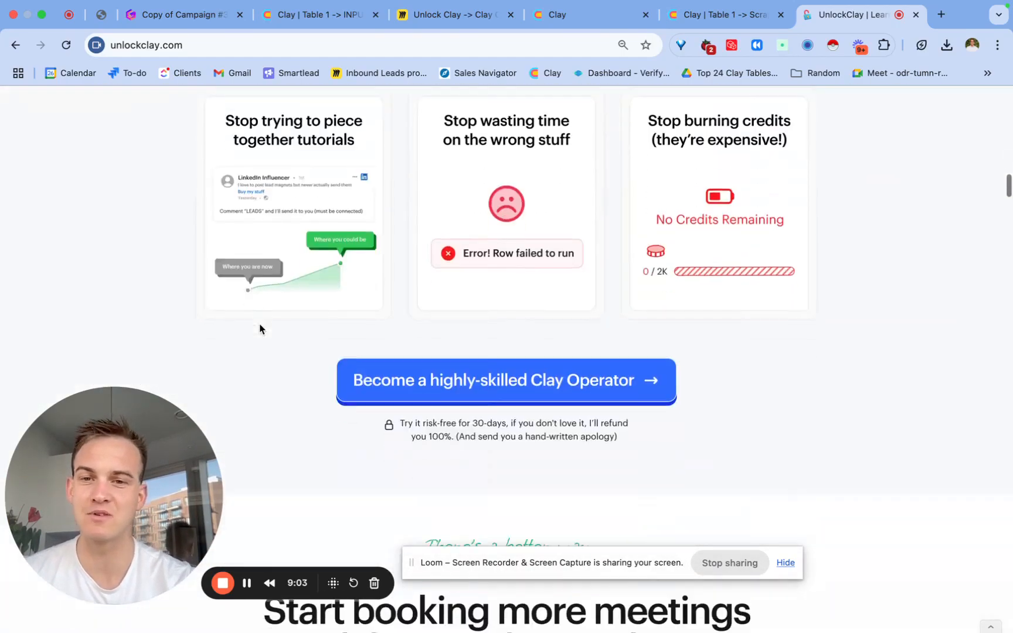
pyautogui.scroll(-20, 260, 329)
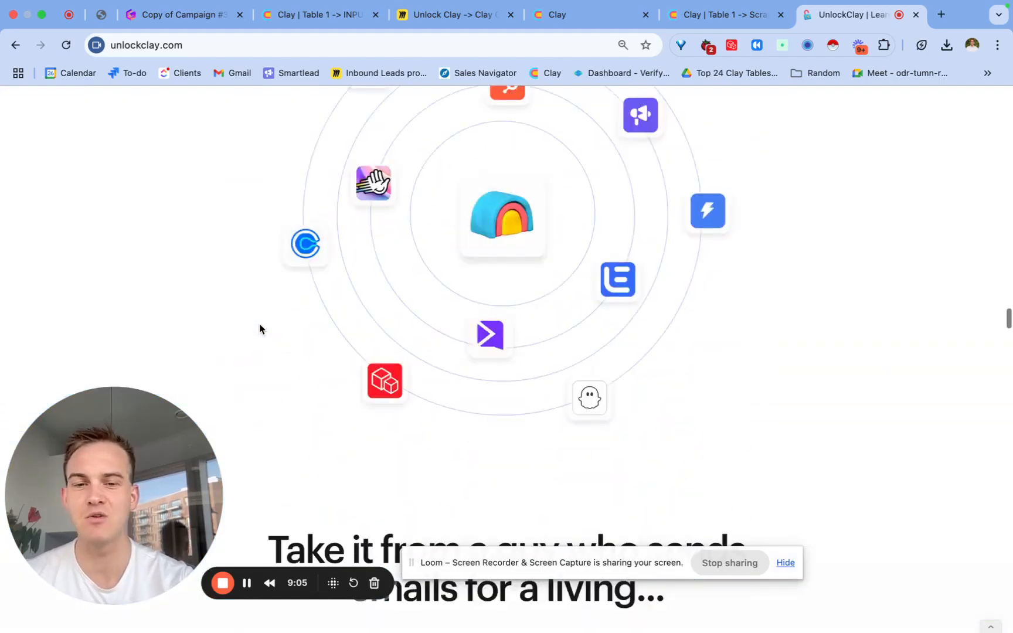